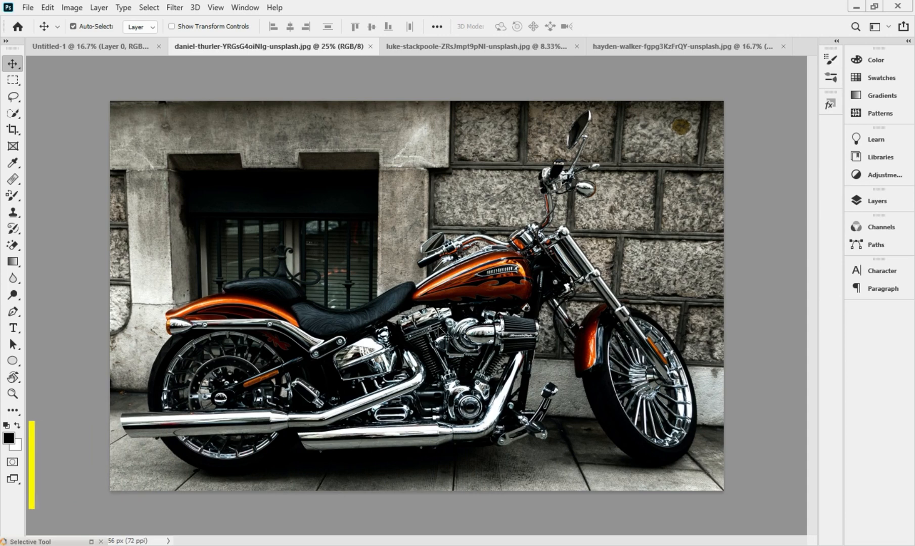
Step: Duplicate the motorcycle photo's Background layer and hide the original
left_click(875, 202)
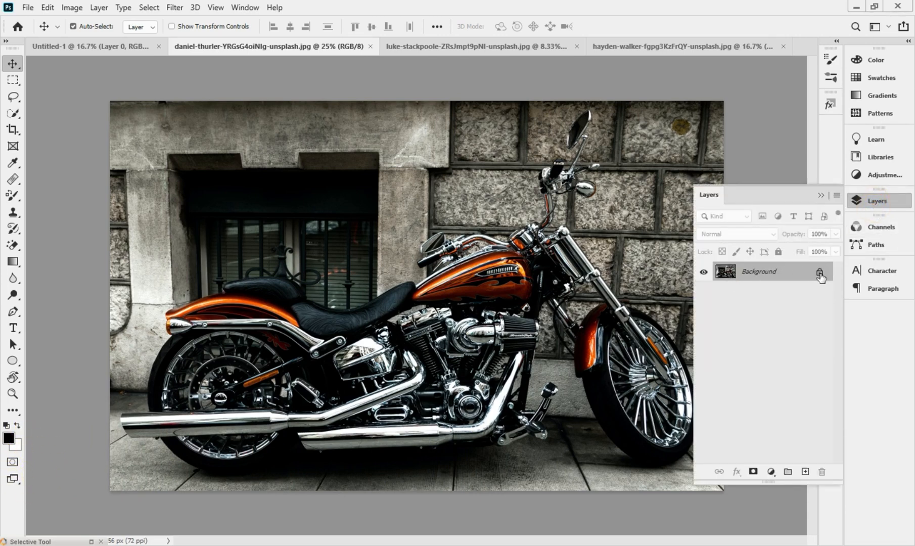
key("ctrl+j")
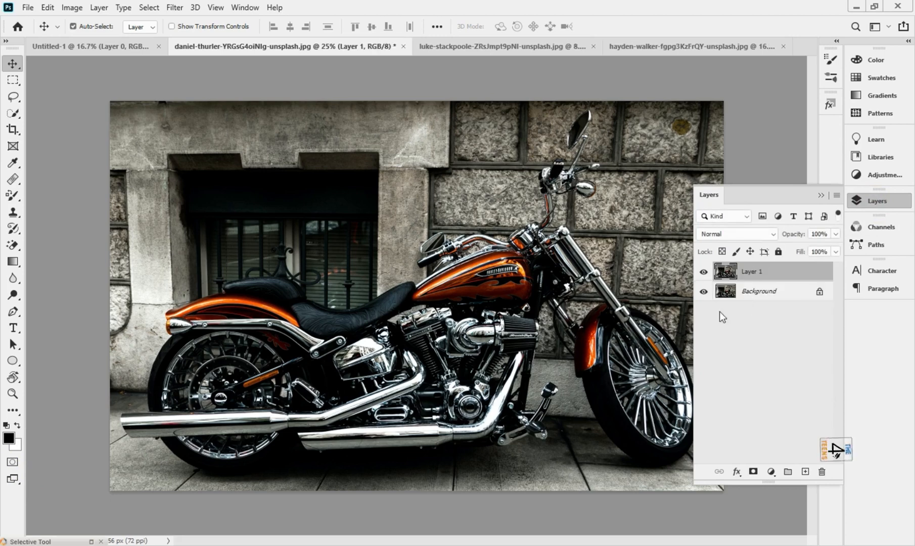
left_click(703, 291)
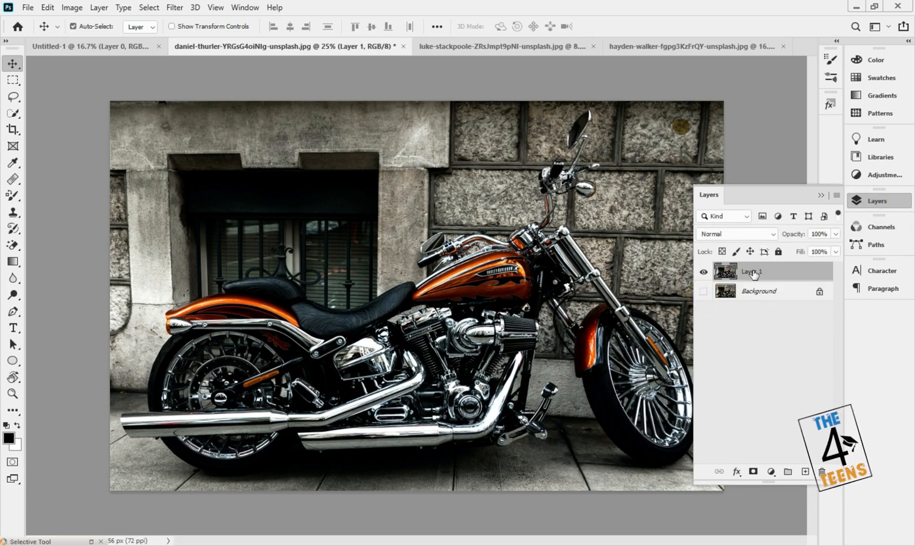
Step: Add a new empty layer above the duplicated motorcycle layer
left_click(741, 335)
left_click(754, 277)
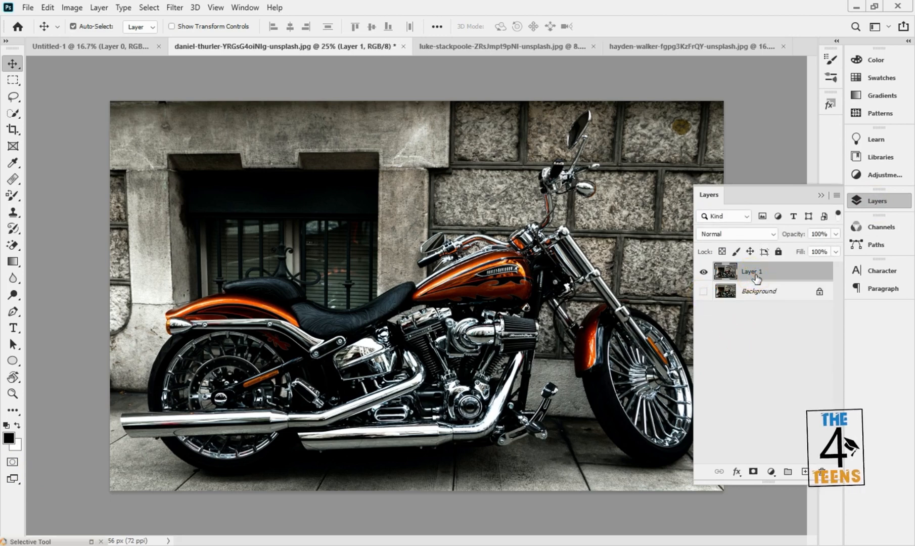
left_click(805, 471)
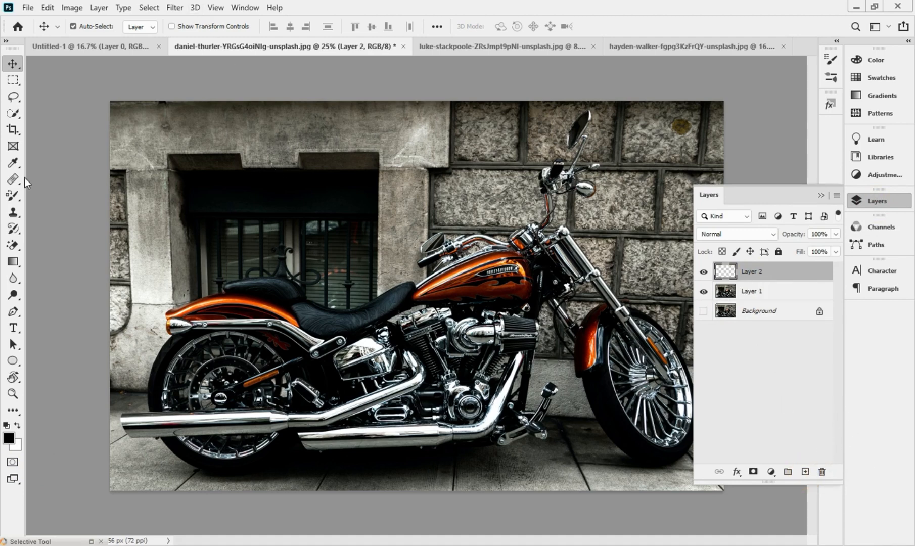
Step: Activate the Clone Stamp tool and open the Clone Source settings, placing them clear of the layer list
left_click(13, 244)
left_click(13, 213)
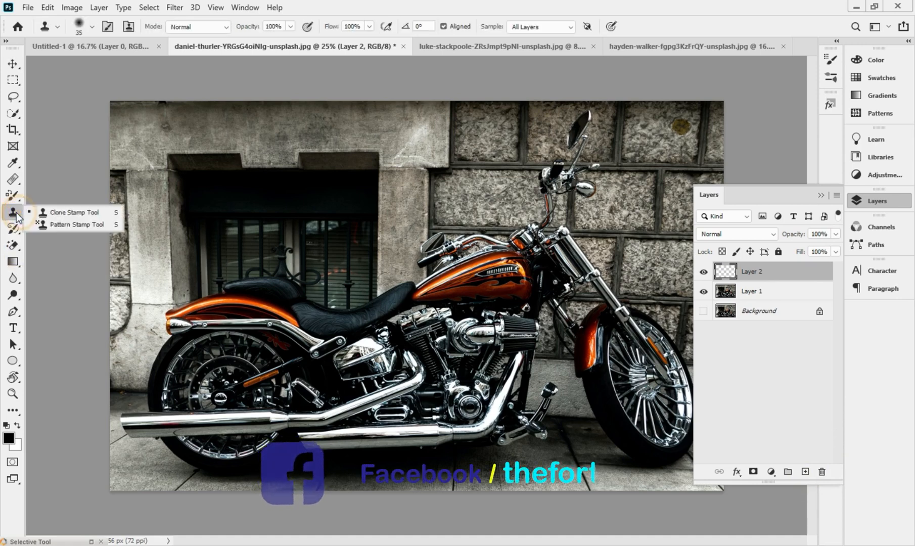
left_click(59, 212)
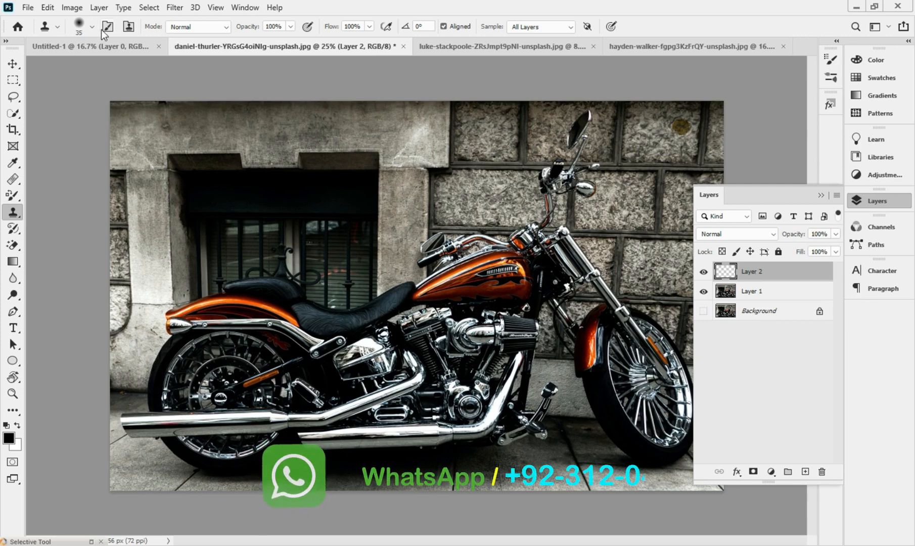
left_click(129, 28)
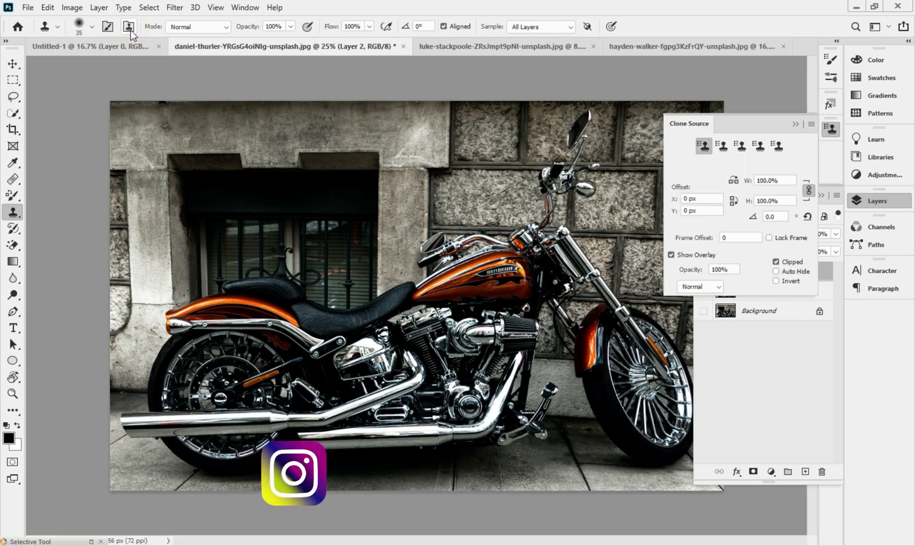
mouse_move(733, 125)
left_mouse_down()
mouse_move(622, 114)
mouse_move(723, 91)
left_mouse_up()
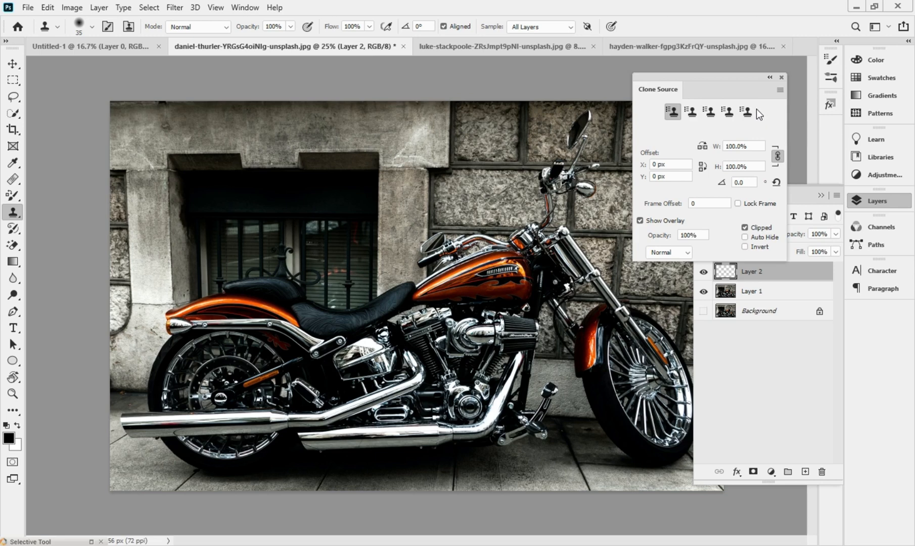
left_click(738, 203)
left_click(738, 203)
left_click(713, 204)
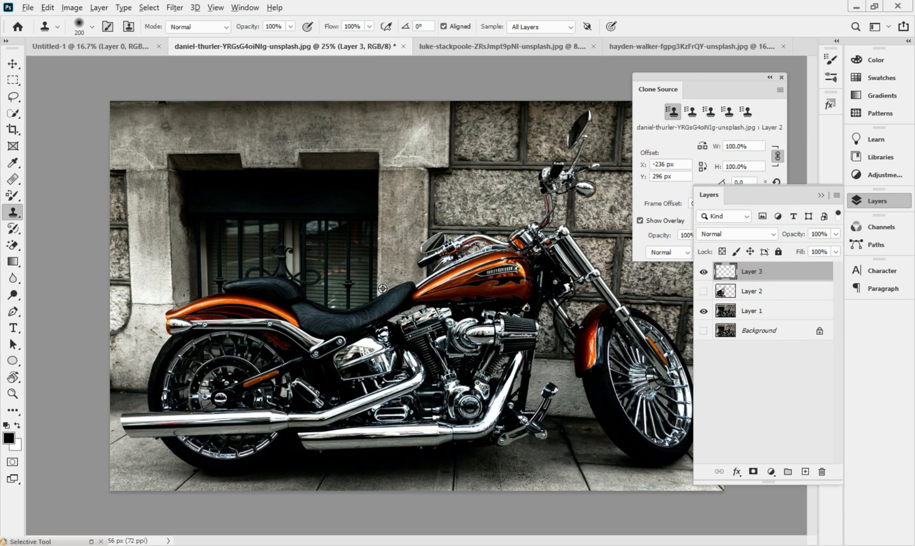
Step: Enlarge the Clone Stamp brush to 400 px
key("]")
key("]")
key("]")
key("]")
key("]")
key("]")
Step: Try cloning the motorcycle's front half over its rear half without flipping the source, and undo the strokes
left_click(396, 261, "alt")
left_click(821, 197)
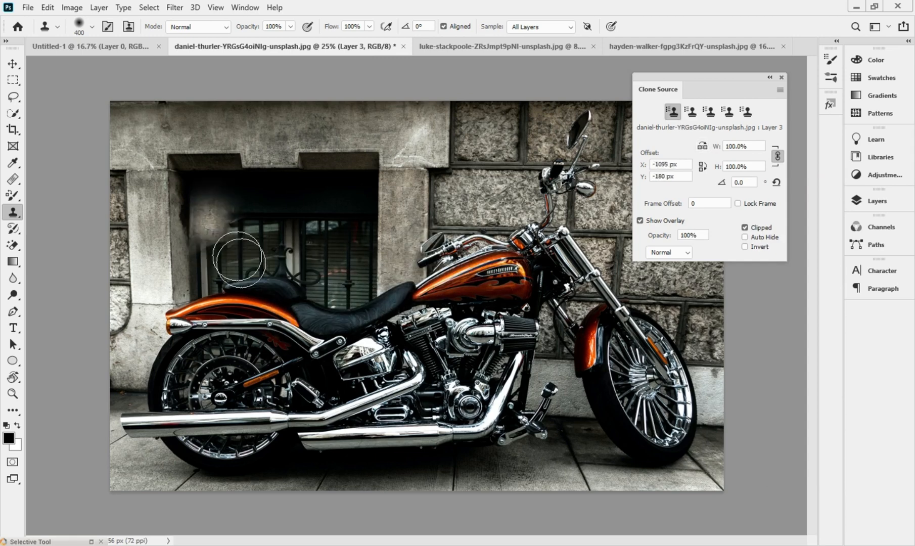
mouse_move(228, 265)
left_mouse_down()
mouse_move(248, 270)
mouse_move(179, 264)
mouse_move(232, 285)
mouse_move(253, 303)
left_mouse_up()
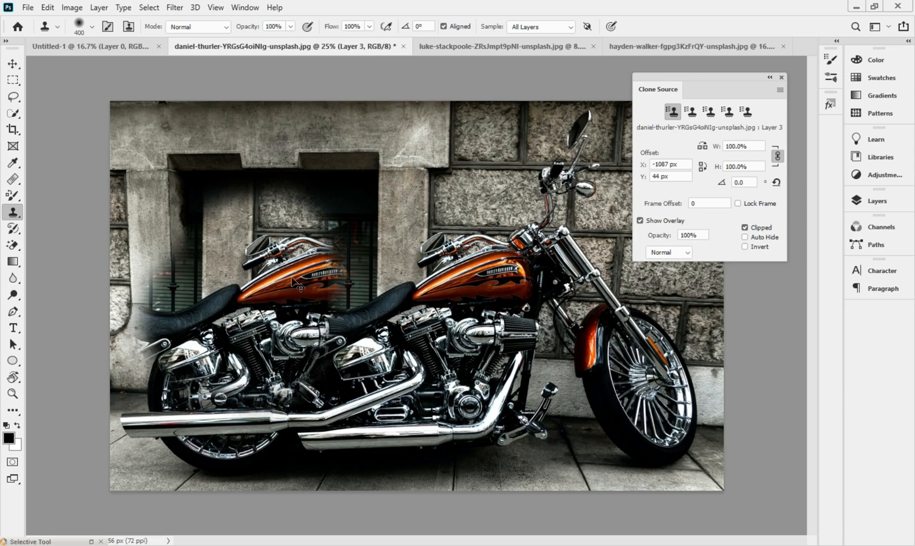
key("ctrl+z")
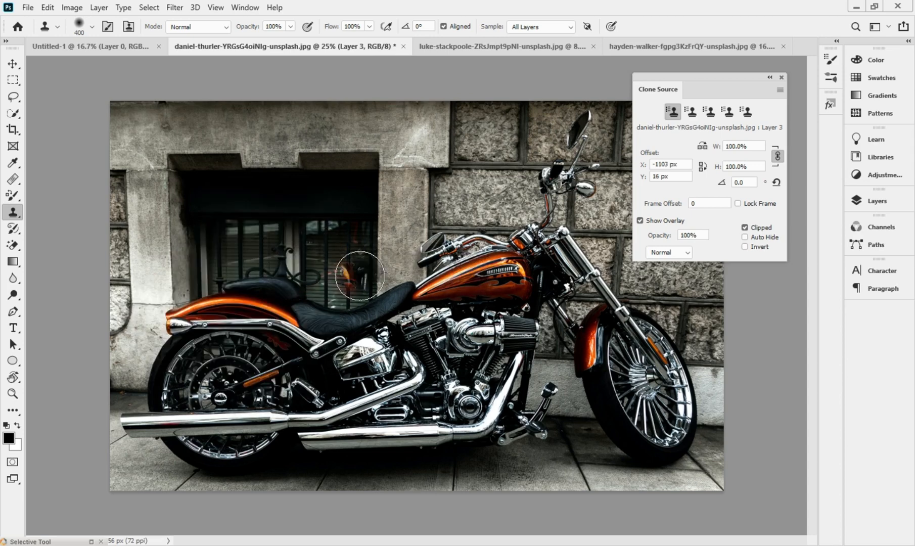
Step: Flip the clone source horizontally and rotate it 0.7°, with the sample point just above the front of the seat
left_click(703, 147)
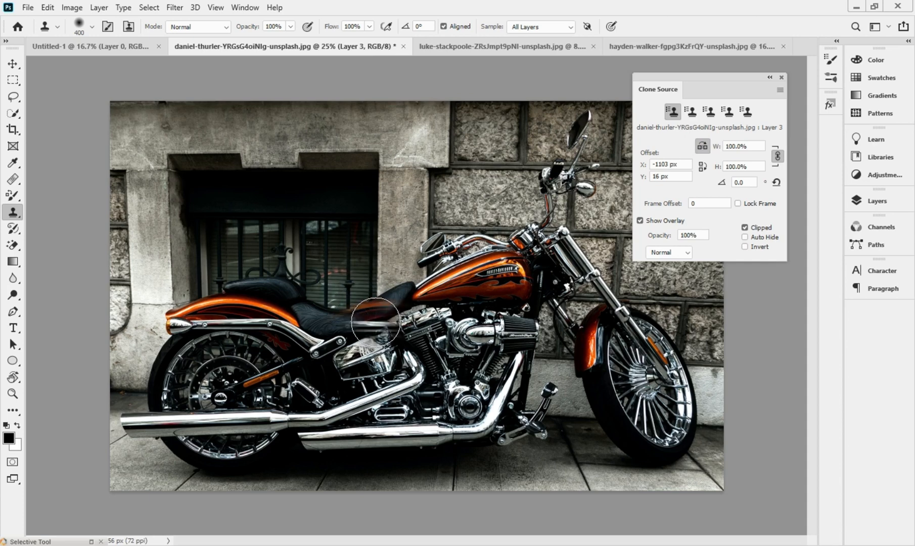
left_click(391, 281, "alt")
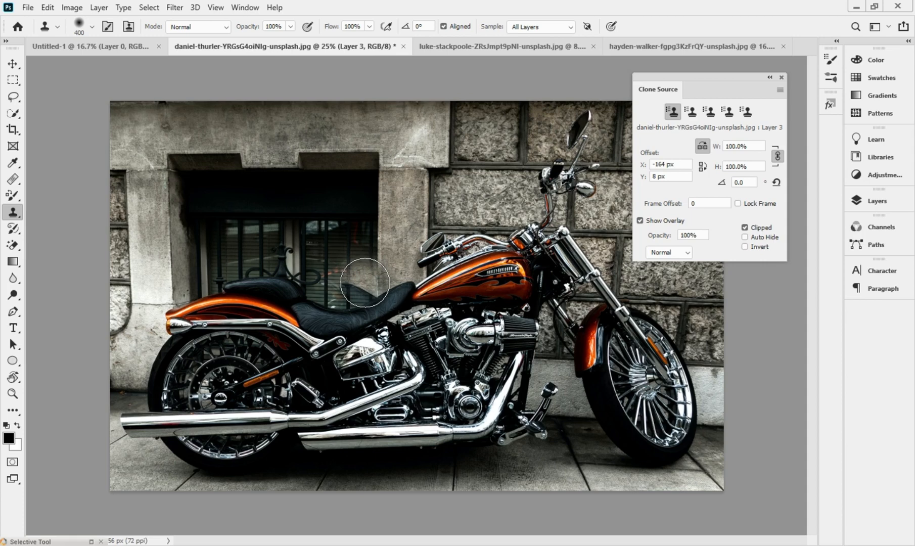
left_click(722, 184)
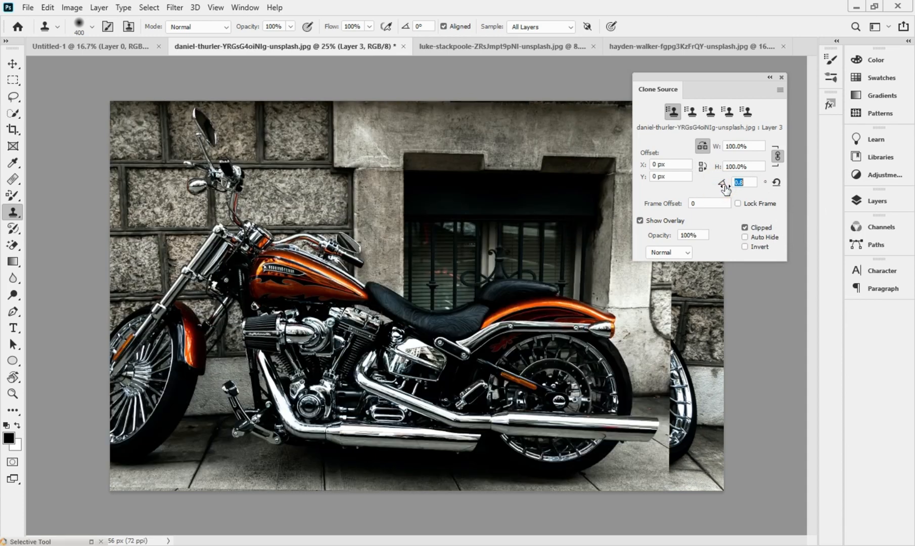
left_click_drag(724, 189, 724, 190)
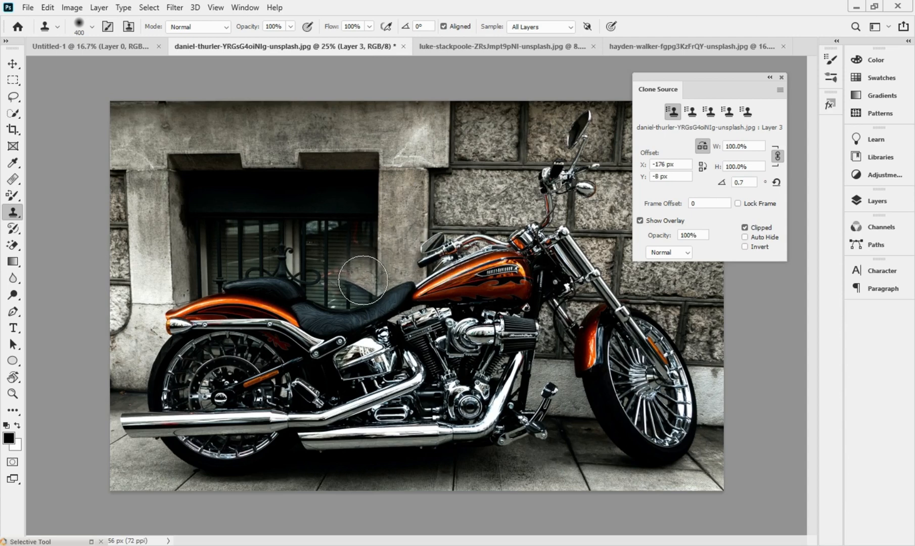
Step: Paint the mirrored front half of the motorcycle and its stone wall over the window and rear wheel, then blend the central seam
mouse_move(364, 281)
left_mouse_down()
mouse_move(373, 228)
mouse_move(349, 210)
mouse_move(369, 203)
mouse_move(353, 167)
mouse_move(360, 177)
mouse_move(375, 143)
left_mouse_up()
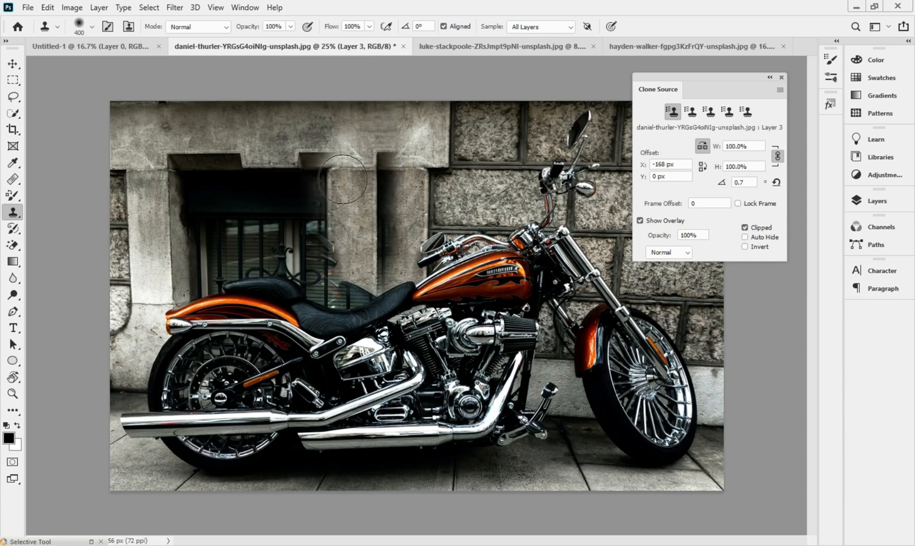
mouse_move(346, 286)
left_mouse_down()
mouse_move(327, 340)
mouse_move(335, 370)
mouse_move(342, 364)
mouse_move(345, 337)
mouse_move(306, 416)
mouse_move(319, 414)
mouse_move(309, 386)
mouse_move(271, 389)
mouse_move(235, 450)
mouse_move(228, 413)
mouse_move(206, 388)
mouse_move(162, 419)
mouse_move(197, 399)
mouse_move(191, 338)
mouse_move(137, 317)
mouse_move(114, 341)
mouse_move(127, 361)
mouse_move(115, 405)
mouse_move(104, 403)
mouse_move(190, 297)
mouse_move(196, 228)
mouse_move(168, 215)
mouse_move(157, 269)
mouse_move(251, 274)
mouse_move(341, 314)
mouse_move(361, 301)
mouse_move(282, 243)
mouse_move(313, 231)
mouse_move(348, 185)
mouse_move(325, 117)
mouse_move(234, 143)
mouse_move(157, 145)
mouse_move(126, 162)
left_mouse_up()
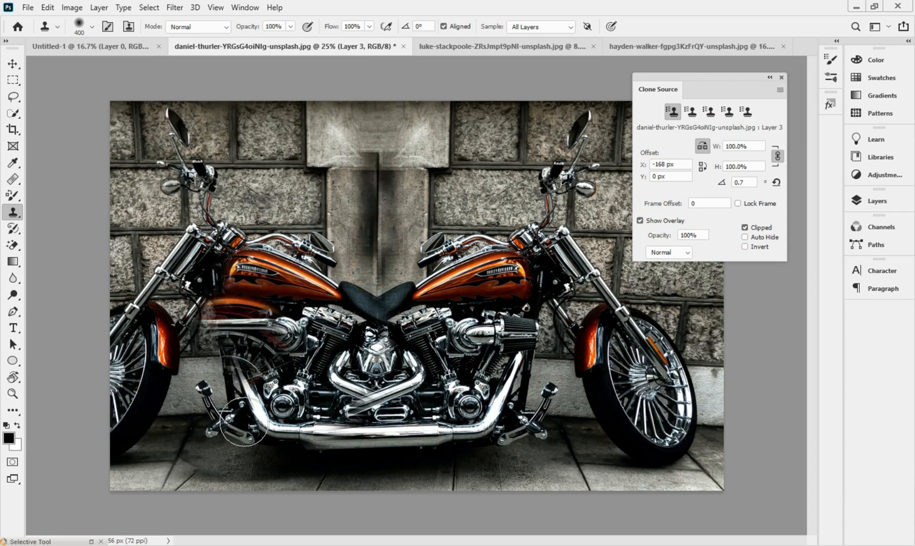
left_click(223, 334)
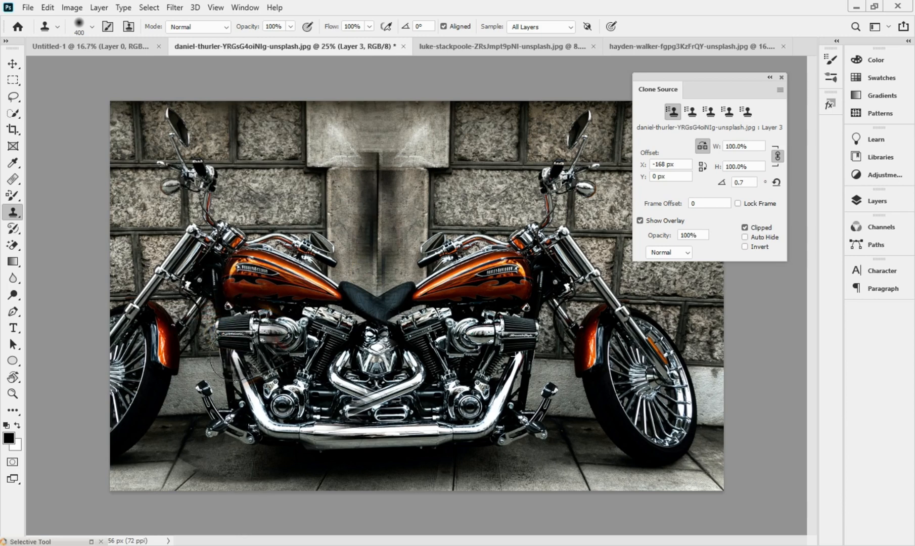
left_click(232, 422)
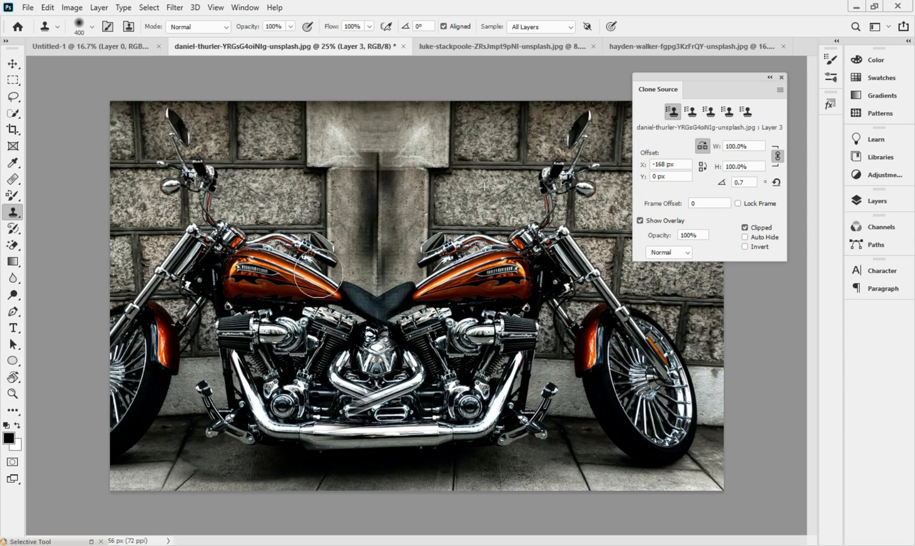
left_click_drag(377, 250, 379, 183)
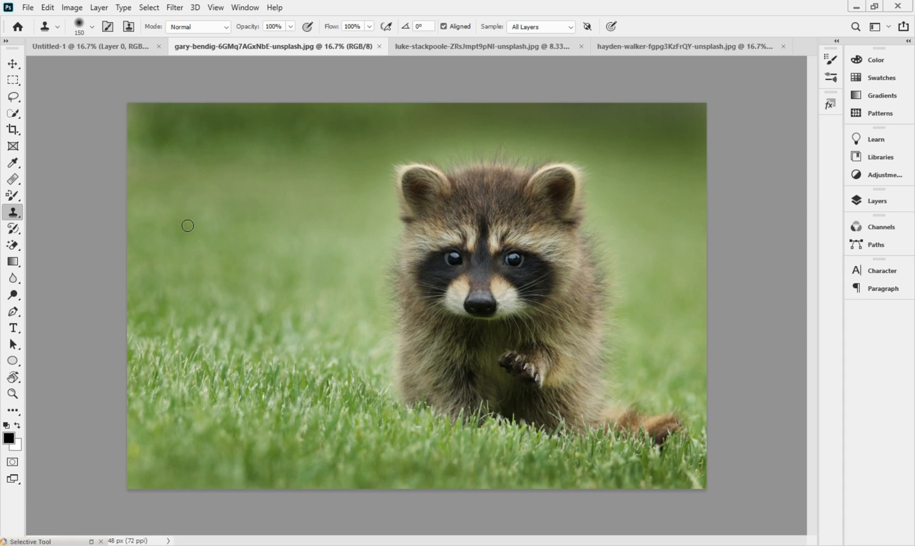
Step: Add a new layer to the raccoon photo and clone the whole raccoon onto the empty grass beside it with a 400 px brush
left_click(881, 207)
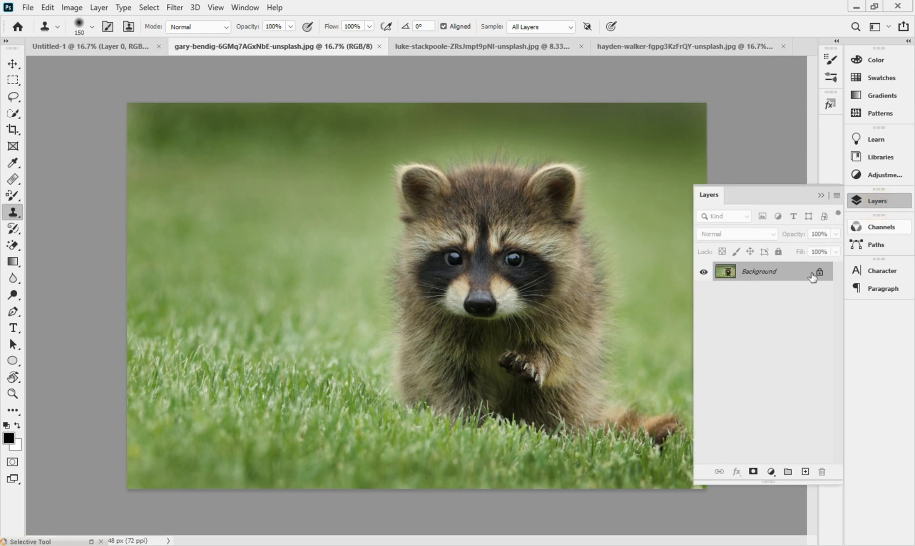
left_click(805, 472)
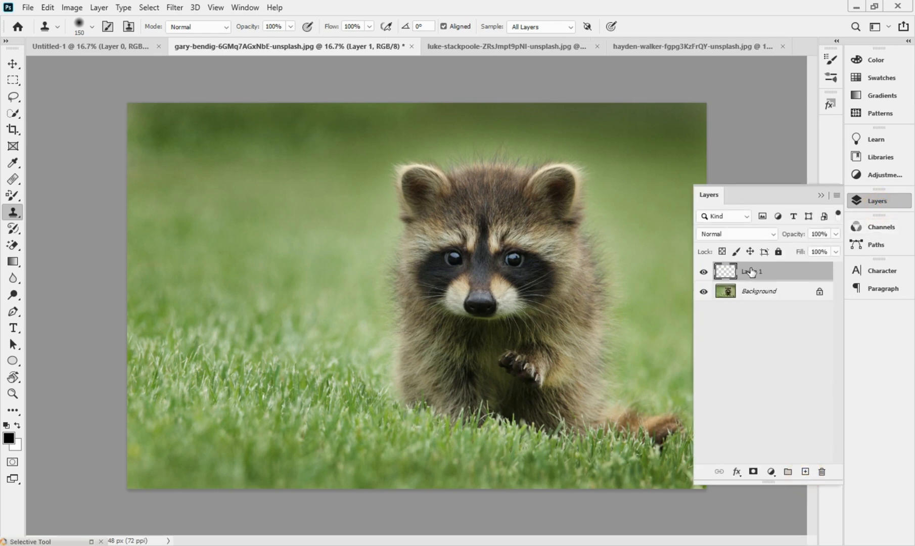
left_click(484, 262, "alt")
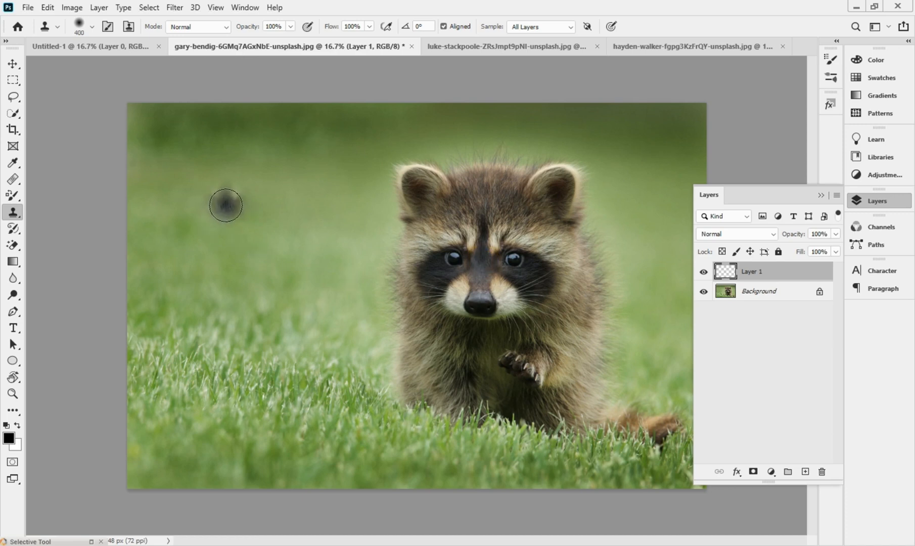
left_click(245, 220)
mouse_move(245, 221)
left_mouse_down()
mouse_move(269, 223)
mouse_move(287, 183)
mouse_move(296, 215)
mouse_move(323, 230)
mouse_move(345, 164)
mouse_move(324, 154)
mouse_move(284, 161)
mouse_move(283, 182)
mouse_move(292, 170)
mouse_move(277, 152)
mouse_move(217, 145)
mouse_move(216, 157)
mouse_move(197, 135)
mouse_move(157, 146)
mouse_move(185, 202)
mouse_move(223, 239)
mouse_move(212, 233)
mouse_move(199, 260)
mouse_move(213, 298)
mouse_move(321, 264)
mouse_move(325, 240)
mouse_move(324, 264)
mouse_move(345, 270)
mouse_move(329, 260)
mouse_move(338, 321)
mouse_move(324, 303)
mouse_move(259, 293)
mouse_move(202, 315)
mouse_move(194, 332)
mouse_move(207, 346)
mouse_move(208, 304)
mouse_move(190, 251)
mouse_move(172, 239)
mouse_move(171, 216)
mouse_move(178, 215)
mouse_move(163, 191)
mouse_move(178, 200)
mouse_move(194, 187)
mouse_move(204, 207)
mouse_move(200, 331)
mouse_move(223, 353)
mouse_move(228, 376)
mouse_move(205, 390)
mouse_move(246, 395)
mouse_move(280, 351)
mouse_move(286, 359)
mouse_move(249, 328)
mouse_move(245, 356)
mouse_move(287, 386)
mouse_move(351, 384)
mouse_move(373, 371)
mouse_move(387, 324)
mouse_move(384, 371)
mouse_move(367, 334)
mouse_move(344, 139)
mouse_move(303, 169)
left_mouse_up()
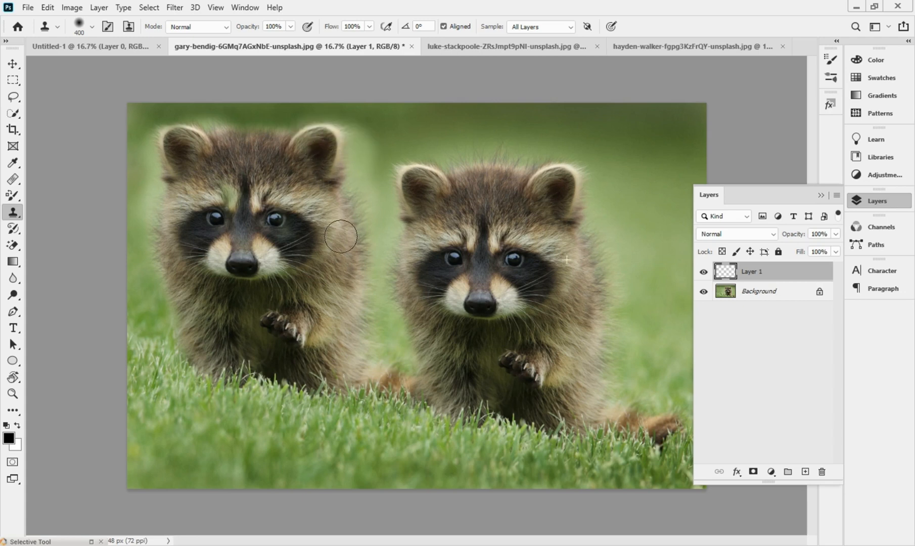
mouse_move(341, 236)
left_mouse_down()
mouse_move(359, 350)
mouse_move(352, 369)
mouse_move(319, 371)
mouse_move(302, 310)
mouse_move(248, 282)
mouse_move(207, 296)
mouse_move(176, 250)
mouse_move(185, 163)
left_mouse_up()
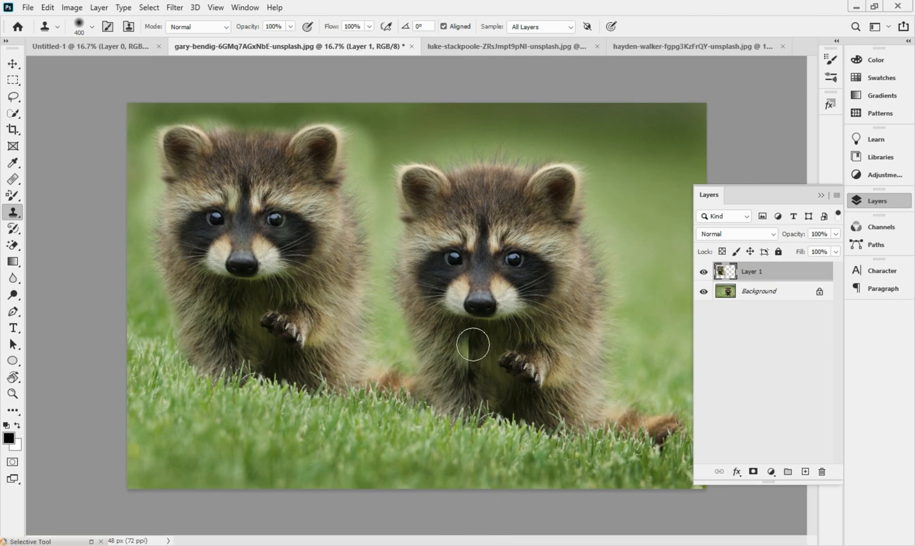
Step: Hide the layer with the cloned raccoon and add another empty layer above it
key("ctrl+minus")
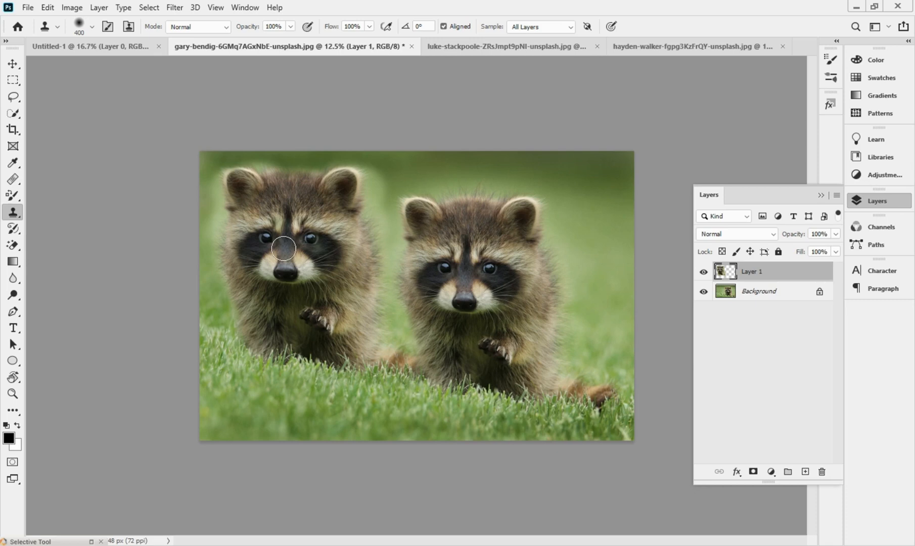
left_click(703, 272)
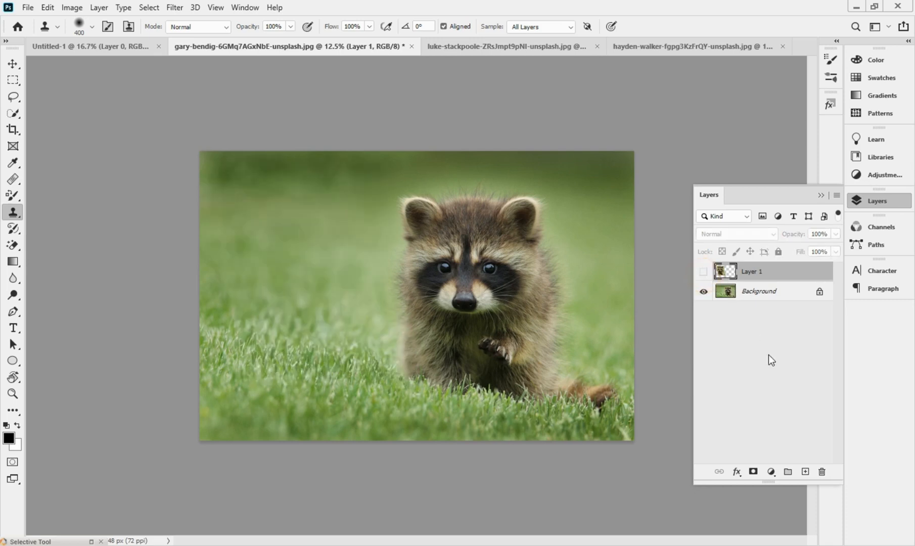
left_click(804, 472)
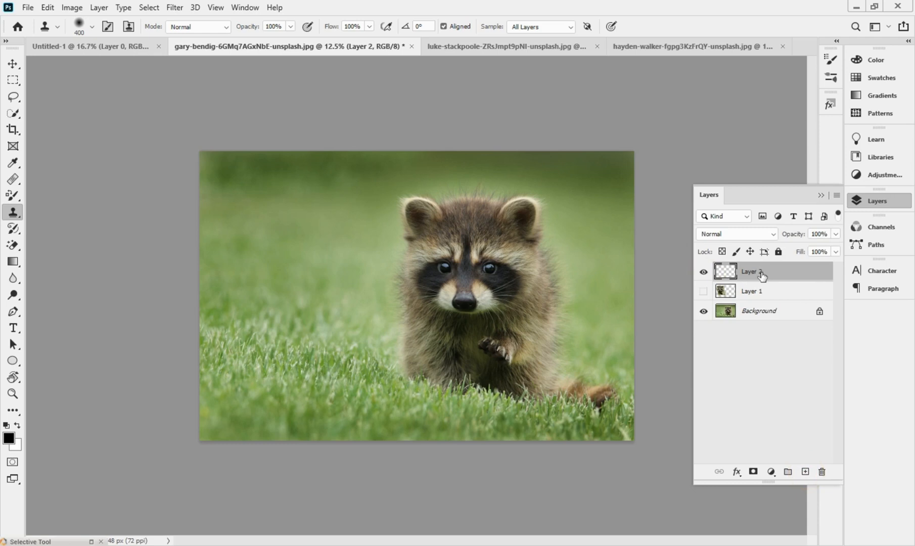
Step: Flip the raccoon clone source horizontally and scale it to 82%
left_click(447, 281)
key("ctrl+z")
left_click(129, 26)
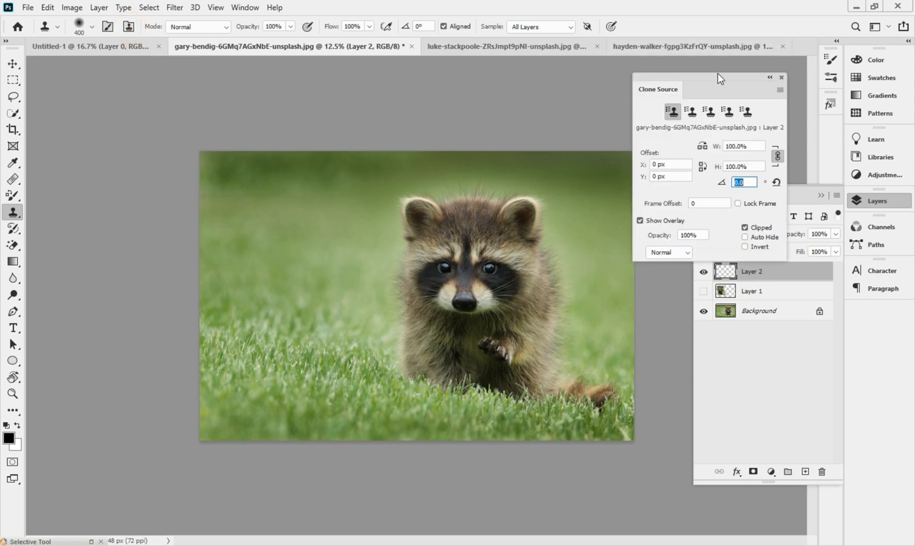
left_click(702, 147)
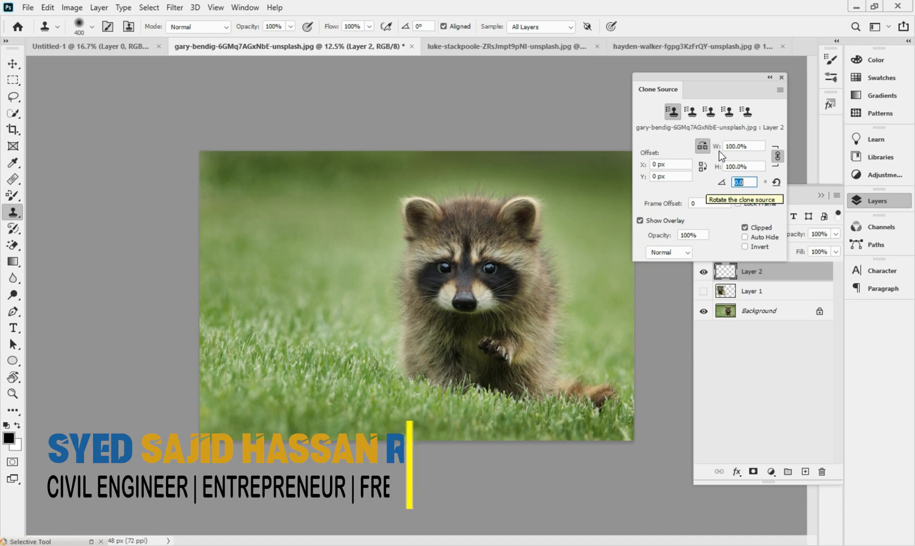
left_click_drag(720, 147, 707, 151)
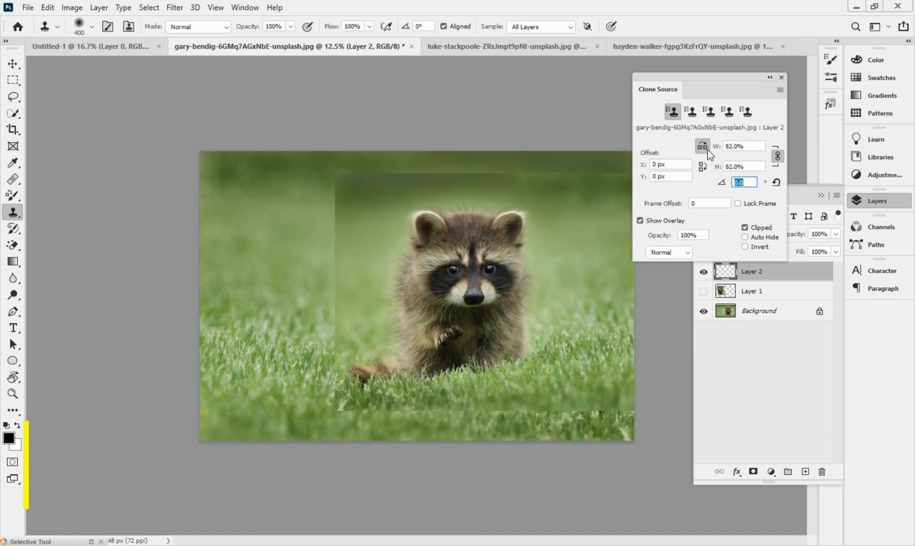
Step: Paint the smaller mirrored raccoon onto the empty grass beside the original, including its tail and ears
mouse_move(300, 249)
left_mouse_down()
mouse_move(311, 214)
mouse_move(333, 211)
mouse_move(288, 263)
mouse_move(269, 251)
mouse_move(253, 259)
mouse_move(317, 272)
mouse_move(334, 267)
mouse_move(335, 245)
mouse_move(353, 254)
mouse_move(331, 326)
mouse_move(341, 324)
mouse_move(315, 325)
left_mouse_up()
mouse_move(298, 346)
left_mouse_down()
mouse_move(271, 343)
mouse_move(258, 361)
mouse_move(242, 357)
mouse_move(242, 325)
mouse_move(227, 356)
mouse_move(231, 322)
mouse_move(205, 348)
left_mouse_up()
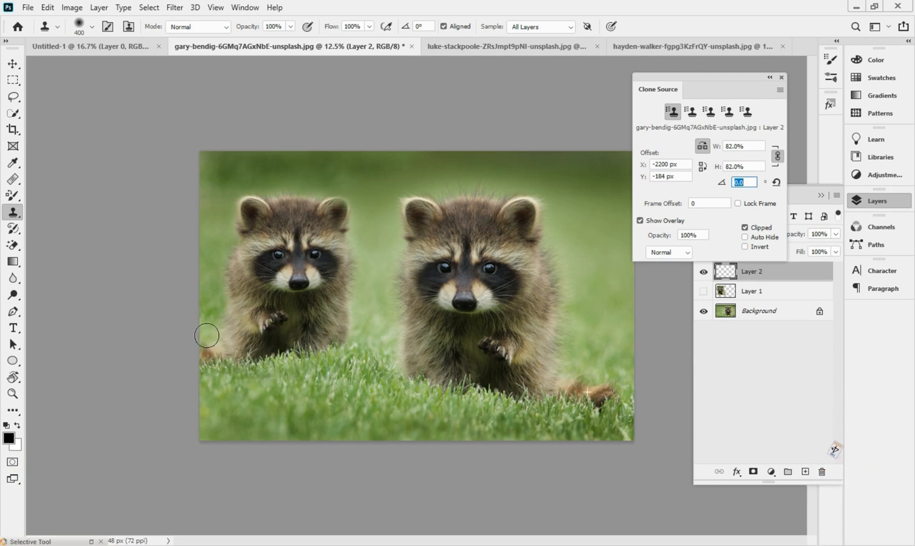
left_click_drag(240, 274, 241, 232)
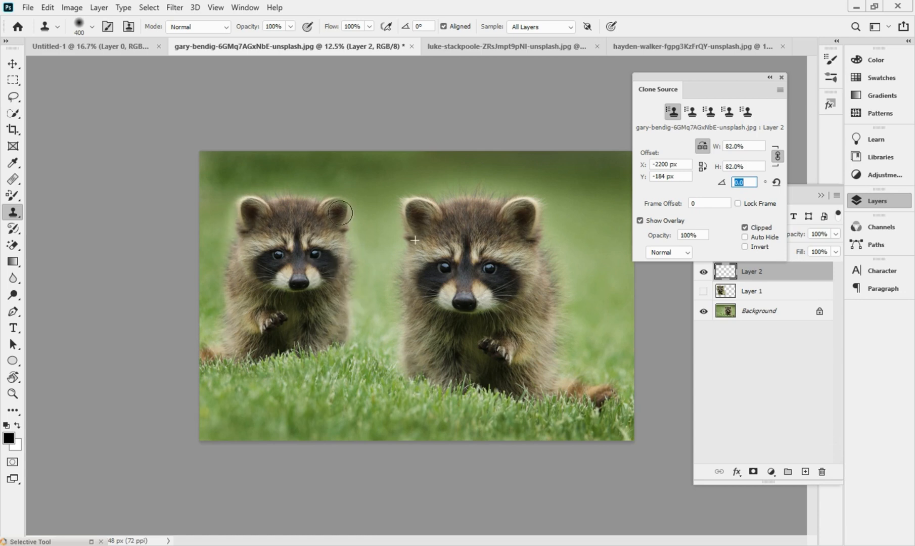
Step: Finish painting the mirrored raccoon clone down its outer side to the tail
mouse_move(241, 223)
left_mouse_down()
mouse_move(218, 307)
mouse_move(229, 333)
mouse_move(204, 346)
left_mouse_up()
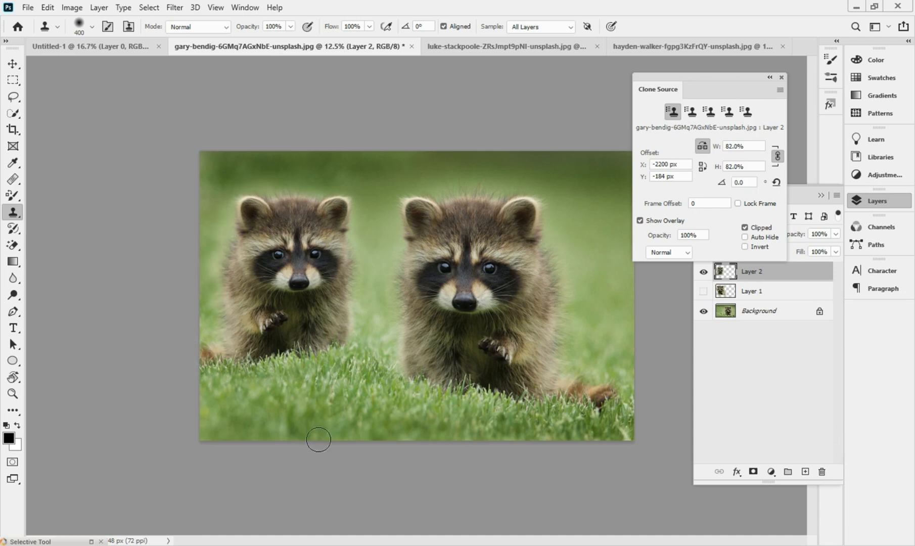
key("ctrl+minus")
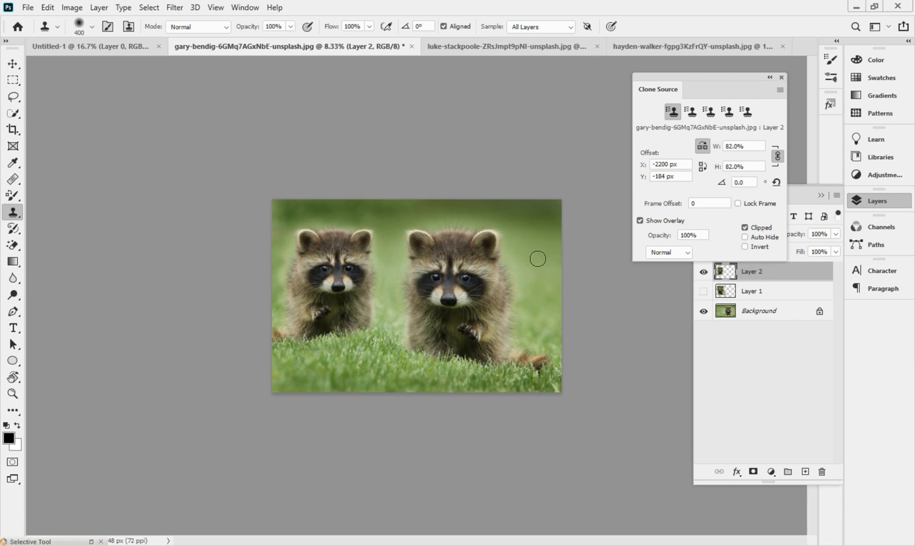
Step: Hide the layer with the smaller mirrored raccoon and add a new empty layer above it
left_click(714, 391)
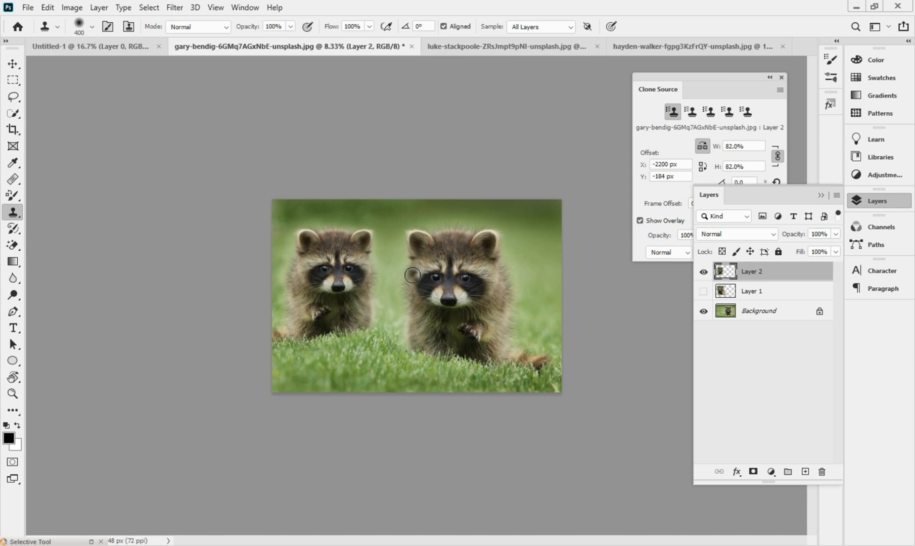
left_click(703, 272)
left_click(805, 471)
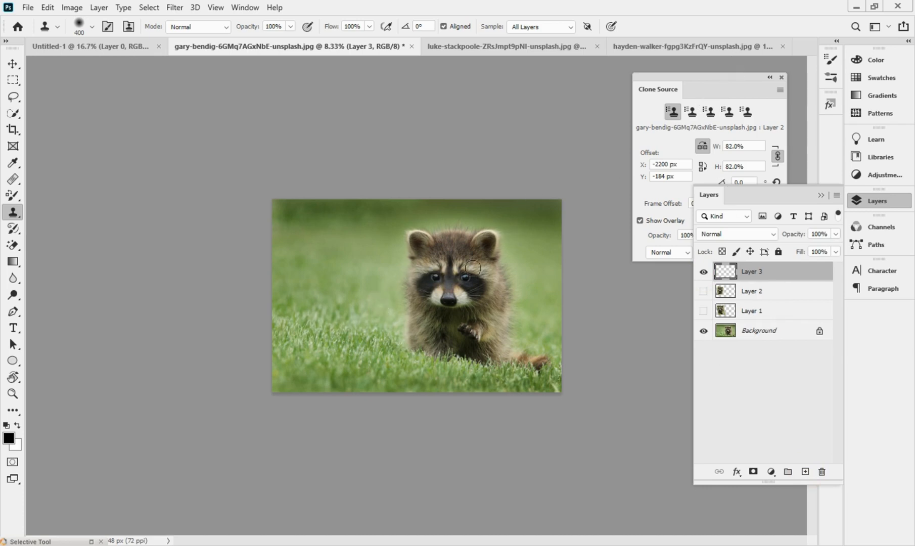
Step: Sample the raccoon's forehead, flip the clone source vertically instead of horizontally, and paint an upside-down raccoon onto the grass beside the original
left_click(449, 269, "alt")
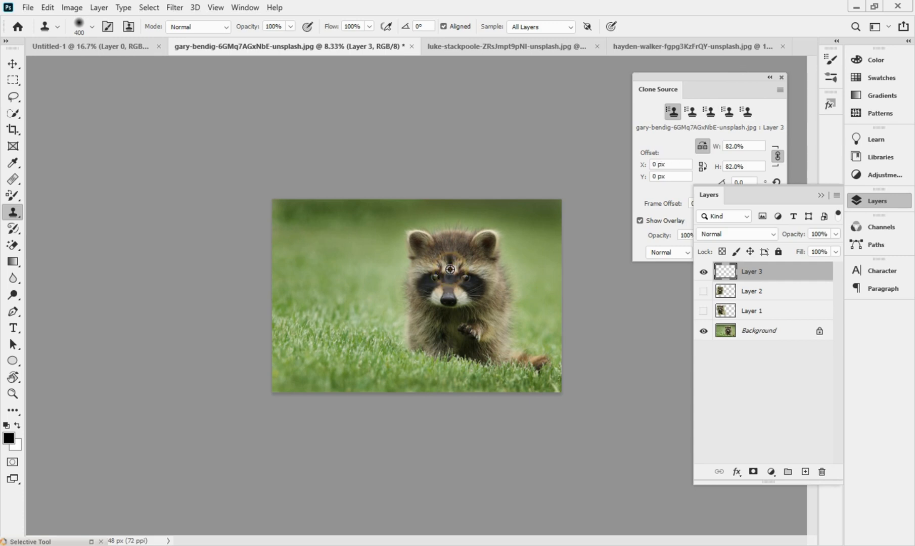
left_click(703, 146)
left_click(702, 168)
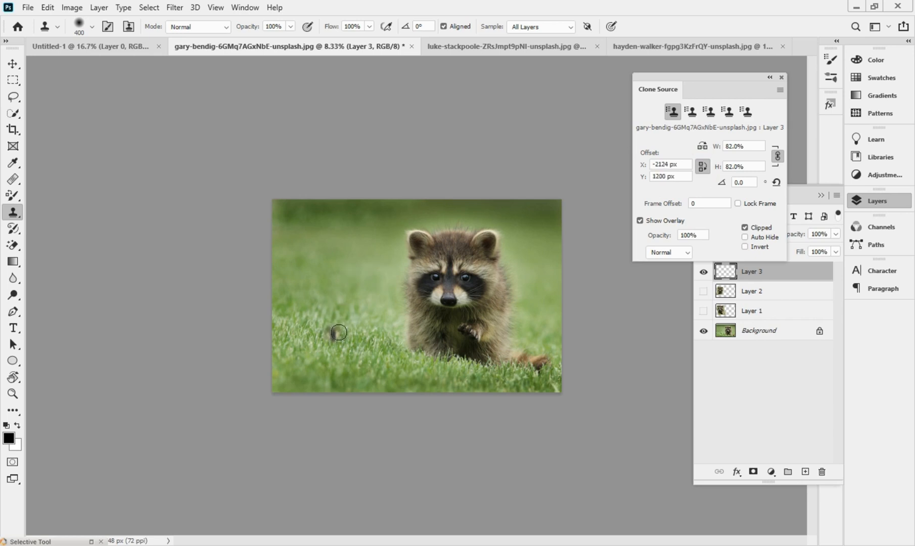
mouse_move(347, 322)
left_mouse_down()
mouse_move(325, 325)
mouse_move(373, 297)
mouse_move(336, 348)
mouse_move(321, 346)
mouse_move(335, 367)
mouse_move(371, 342)
mouse_move(384, 339)
mouse_move(385, 348)
mouse_move(382, 242)
left_mouse_up()
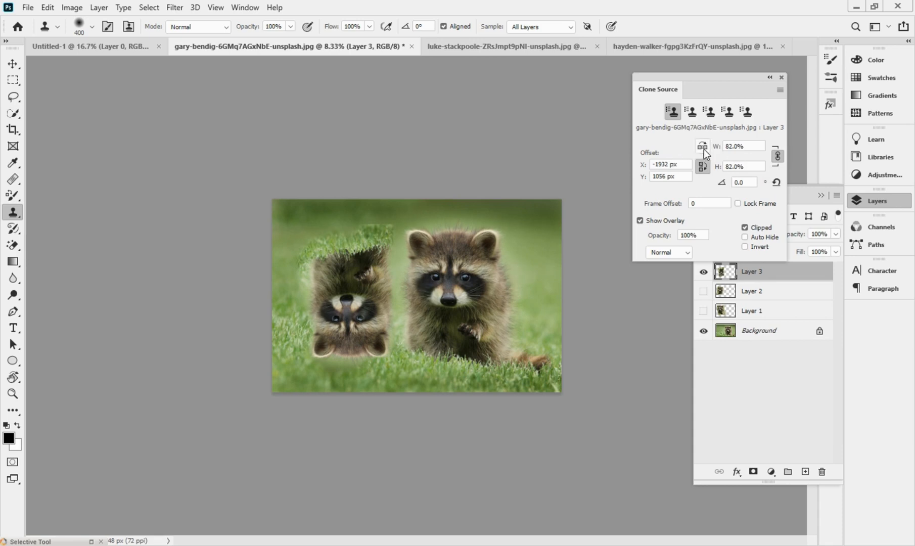
Step: Scale the clone source to 101% in width and height, with the proportions linked
left_click_drag(721, 146, 732, 148)
left_click(777, 157)
mouse_move(718, 147)
left_mouse_down()
mouse_move(742, 154)
mouse_move(703, 152)
mouse_move(738, 156)
mouse_move(716, 156)
left_mouse_up()
left_click(777, 156)
left_click(742, 184)
Step: Hide Layer 3 with the upside-down raccoon and add another empty layer
left_click(703, 272)
left_click(806, 471)
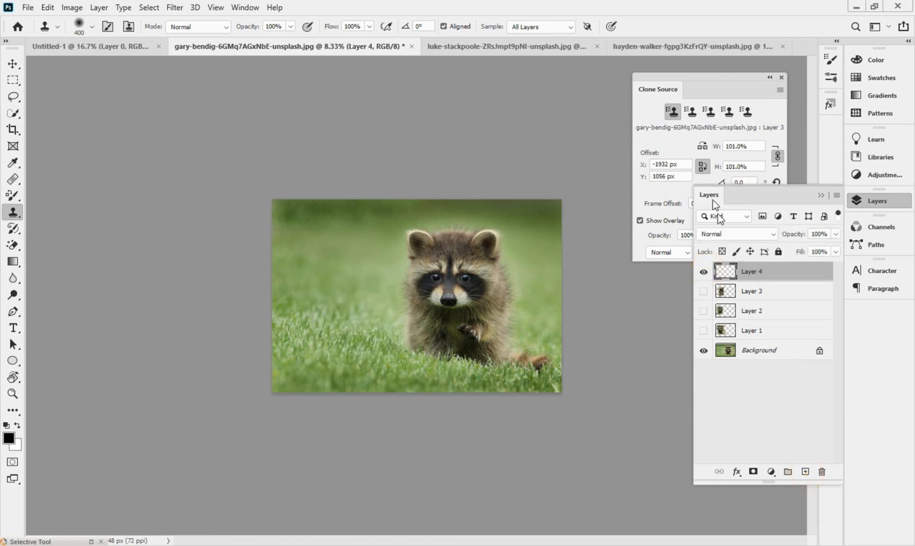
Step: Remove the vertical flip, resample the raccoon's forehead with the clone source rotated 25°, and paint the tilted raccoon beside the original
left_click(704, 166)
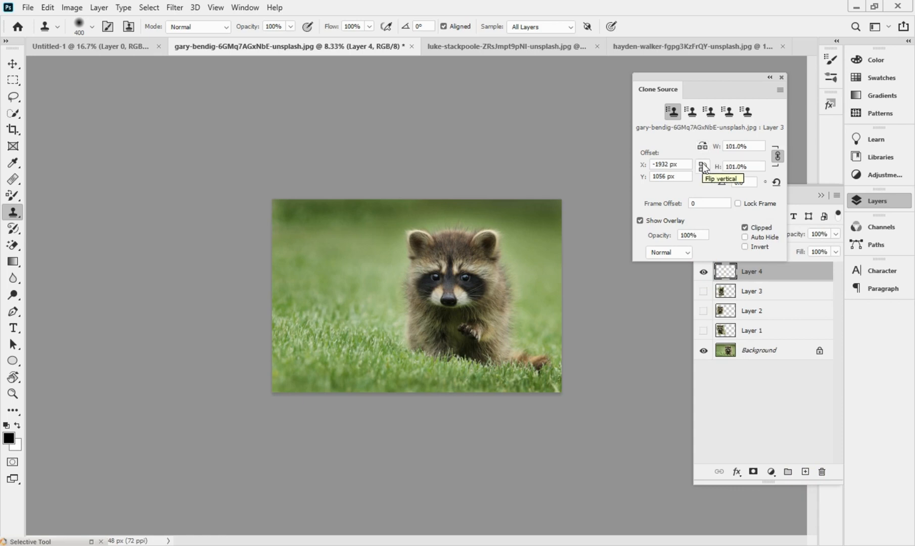
left_click(449, 273, "alt")
type("25")
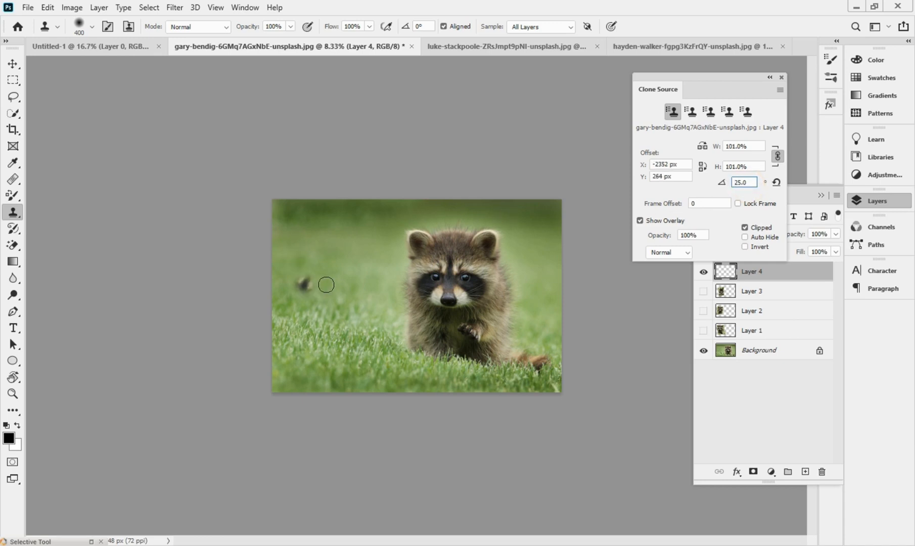
mouse_move(344, 266)
left_mouse_down()
mouse_move(341, 290)
mouse_move(328, 280)
mouse_move(328, 261)
mouse_move(349, 239)
mouse_move(319, 215)
mouse_move(317, 223)
mouse_move(370, 260)
mouse_move(380, 297)
mouse_move(377, 309)
mouse_move(351, 303)
mouse_move(323, 315)
mouse_move(306, 275)
mouse_move(301, 284)
mouse_move(315, 304)
mouse_move(301, 315)
mouse_move(308, 347)
mouse_move(321, 348)
mouse_move(339, 329)
mouse_move(343, 360)
mouse_move(377, 320)
mouse_move(377, 331)
mouse_move(353, 364)
mouse_move(333, 370)
mouse_move(293, 337)
mouse_move(351, 373)
mouse_move(341, 374)
mouse_move(300, 338)
mouse_move(289, 304)
mouse_move(313, 227)
mouse_move(301, 282)
left_mouse_up()
mouse_move(308, 324)
left_mouse_down()
mouse_move(370, 356)
mouse_move(389, 290)
mouse_move(380, 282)
mouse_move(385, 338)
mouse_move(392, 313)
mouse_move(368, 356)
mouse_move(347, 360)
mouse_move(320, 350)
mouse_move(292, 319)
mouse_move(310, 292)
left_mouse_up()
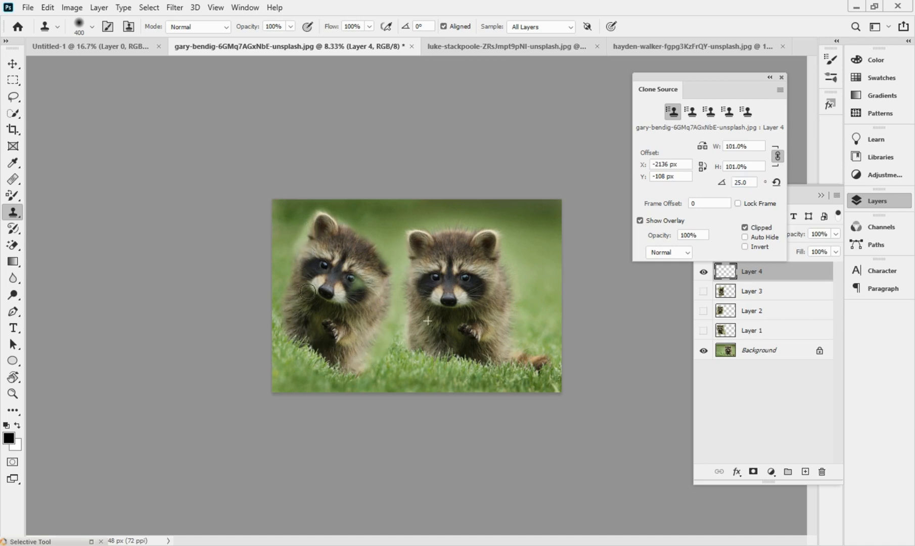
left_click(302, 244)
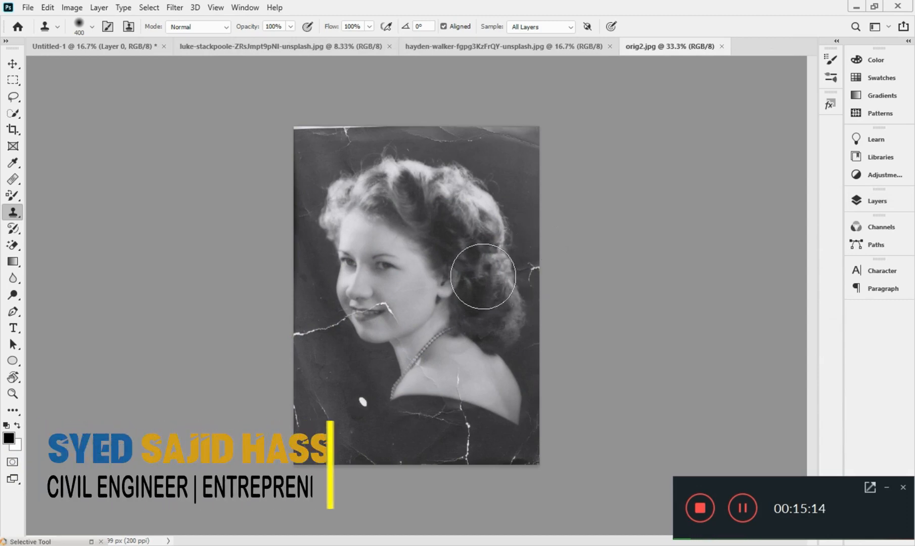
Step: Duplicate the Background layer of the damaged portrait and hide the original Background
key("ctrl+plus")
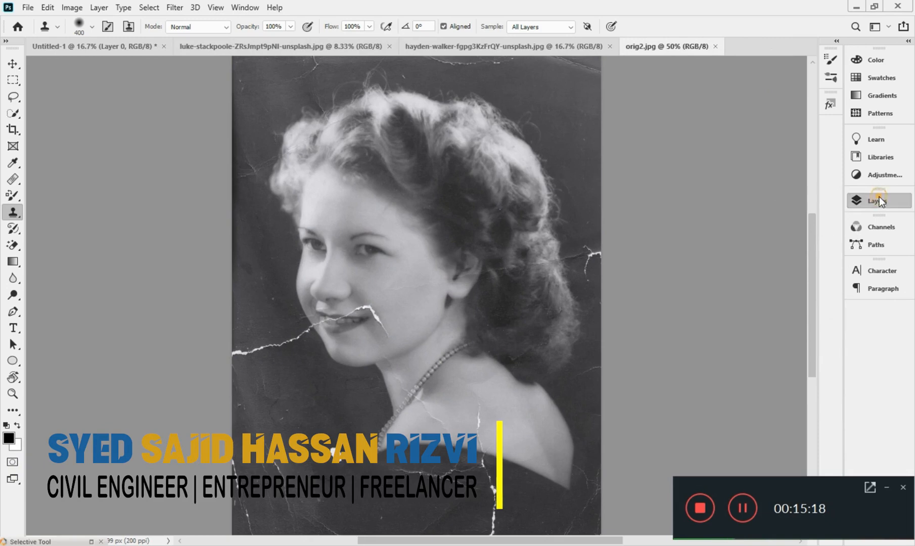
left_click(855, 203)
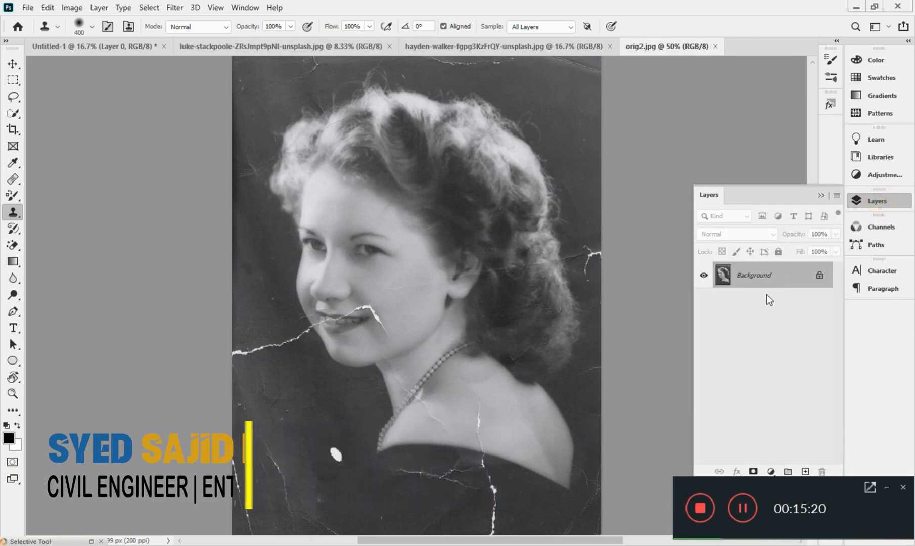
key("ctrl+j")
left_click(704, 302)
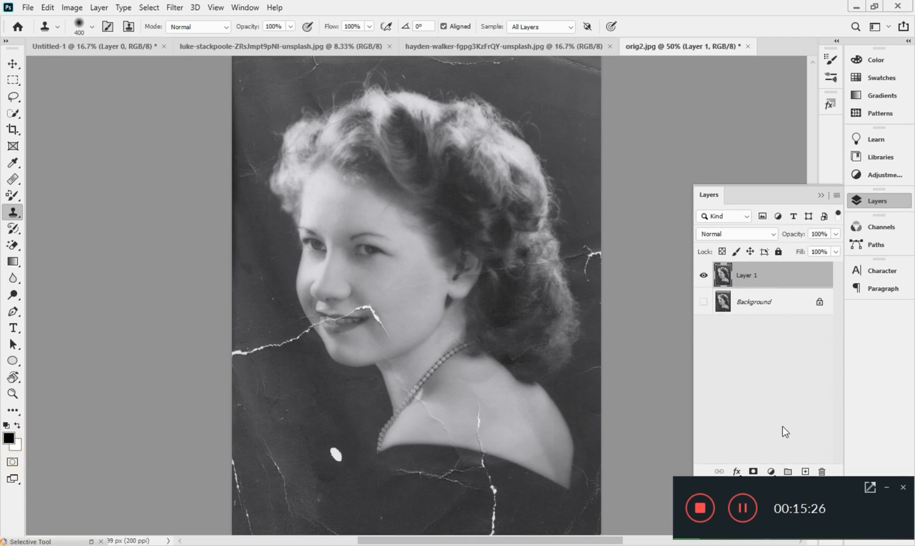
Step: Add a new empty layer named Clone Stamp above the duplicated portrait
left_click(806, 471)
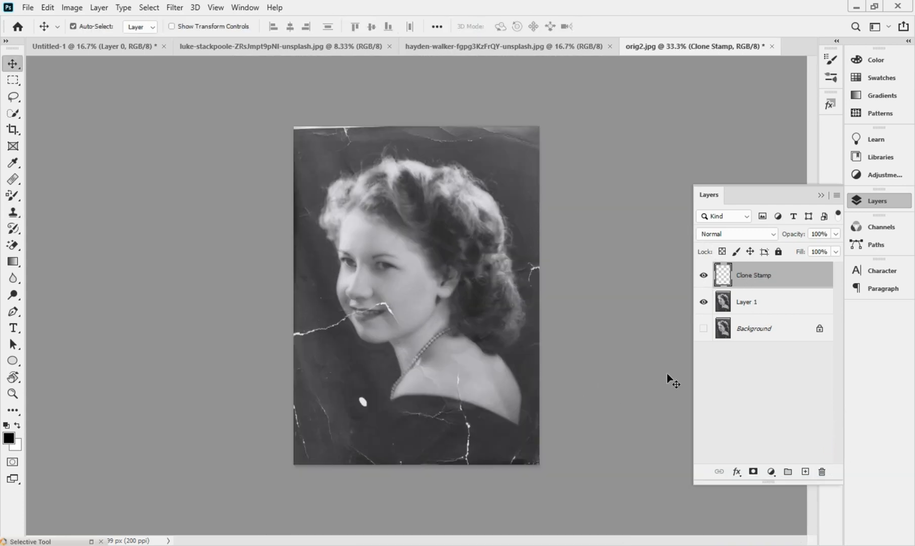
left_click(820, 196)
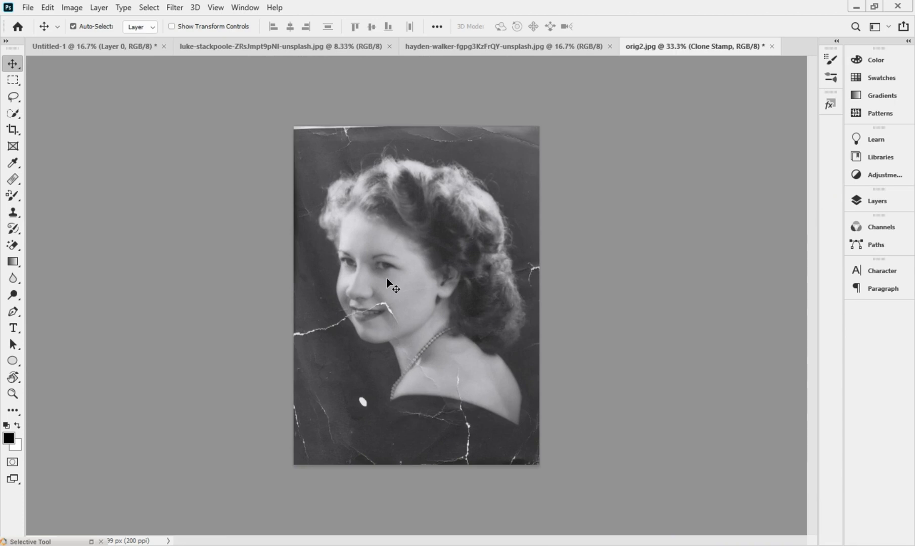
Step: Cover the white crack on the cheek beside the mouth corner with cloned skin, using a 15 px Clone Stamp brush
key("ctrl+plus")
key("ctrl+plus")
key("ctrl+plus")
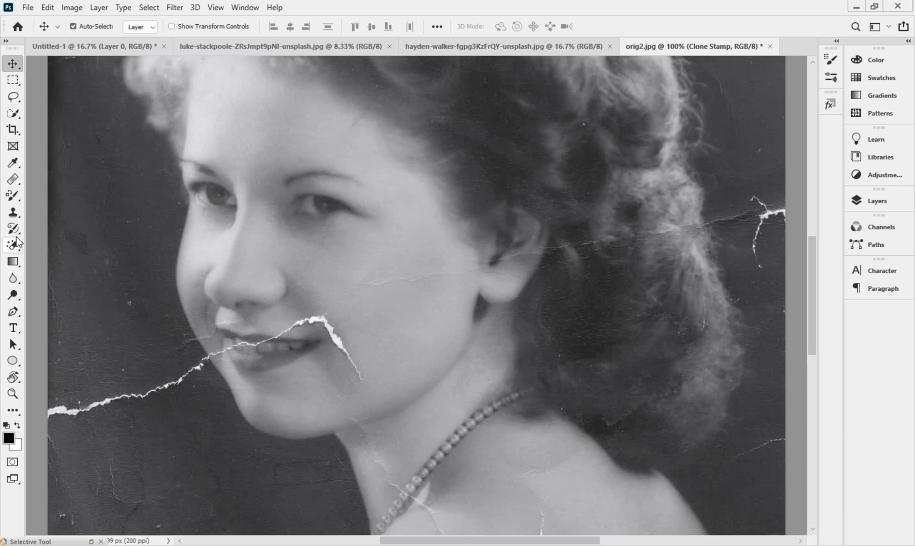
left_click(19, 219)
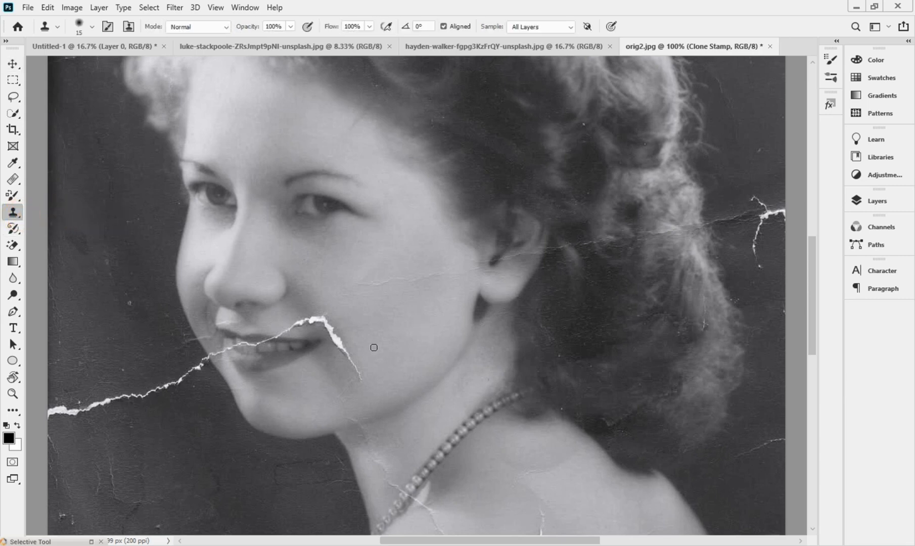
left_click(367, 382, "alt")
left_click(362, 373, "alt")
left_click_drag(350, 359, 342, 361)
left_click(353, 374, "alt")
left_click(350, 357)
mouse_move(340, 345)
left_mouse_down()
mouse_move(319, 349)
mouse_move(332, 357)
mouse_move(334, 332)
left_mouse_up()
Step: Clone nearby skin over the upper end of the white crack, just above the mouth corner
left_click(332, 349, "alt")
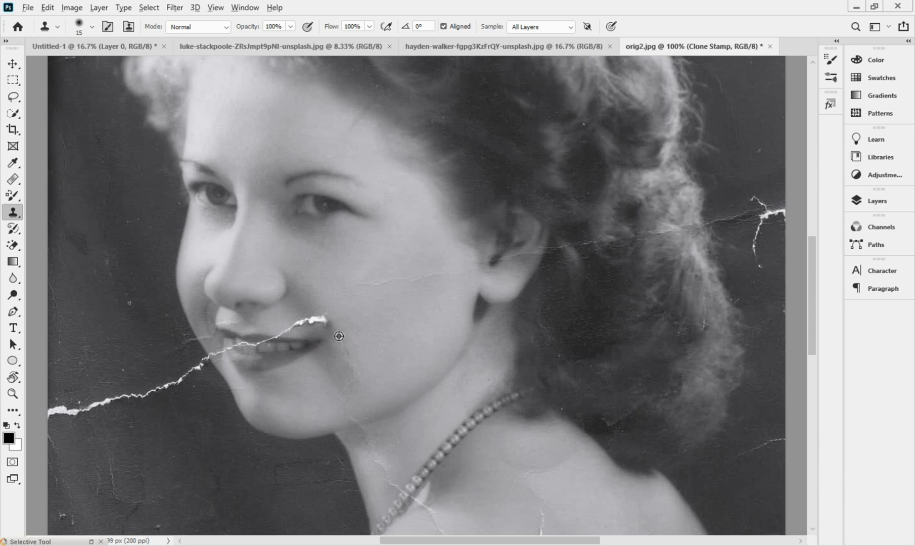
left_click(307, 305, "alt")
left_click(310, 324)
left_click(304, 324)
left_click(306, 311, "alt")
left_click(314, 314, "alt")
left_click_drag(320, 324, 322, 318)
left_click(332, 331)
left_click_drag(333, 335, 327, 323)
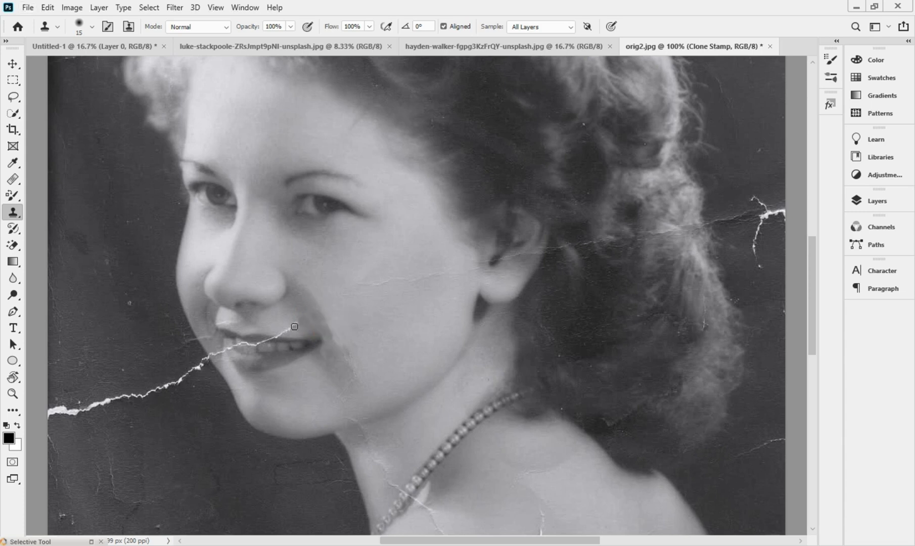
Step: Clone out the thin crease running across the cheek toward the ear
key("ctrl+plus")
key("ctrl+plus")
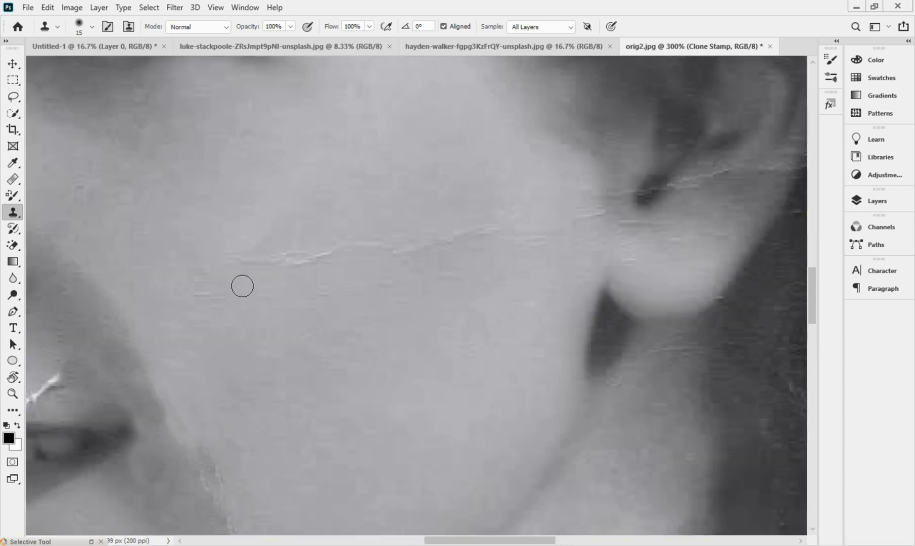
mouse_move(253, 262)
left_mouse_down()
mouse_move(338, 267)
mouse_move(409, 247)
mouse_move(359, 255)
left_mouse_up()
left_click_drag(444, 239, 466, 237)
mouse_move(219, 280)
left_mouse_down()
mouse_move(214, 302)
mouse_move(235, 255)
mouse_move(236, 305)
left_mouse_up()
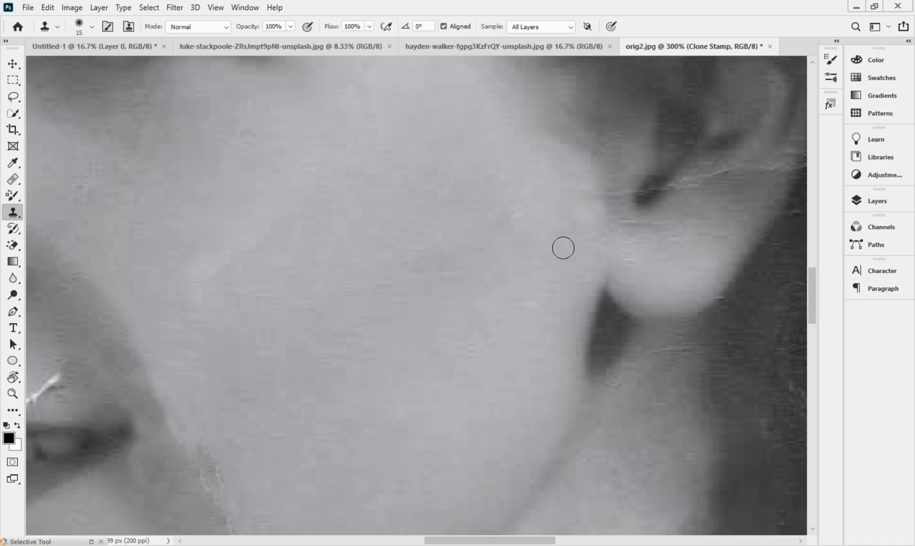
mouse_move(571, 243)
left_mouse_down()
mouse_move(601, 239)
mouse_move(588, 234)
left_mouse_up()
Step: Clone away the crease in front of the ear and across the ear to its outer edge
mouse_move(542, 240)
left_mouse_down()
mouse_move(575, 236)
mouse_move(367, 300)
mouse_move(368, 240)
left_mouse_up()
left_click(358, 228, "alt")
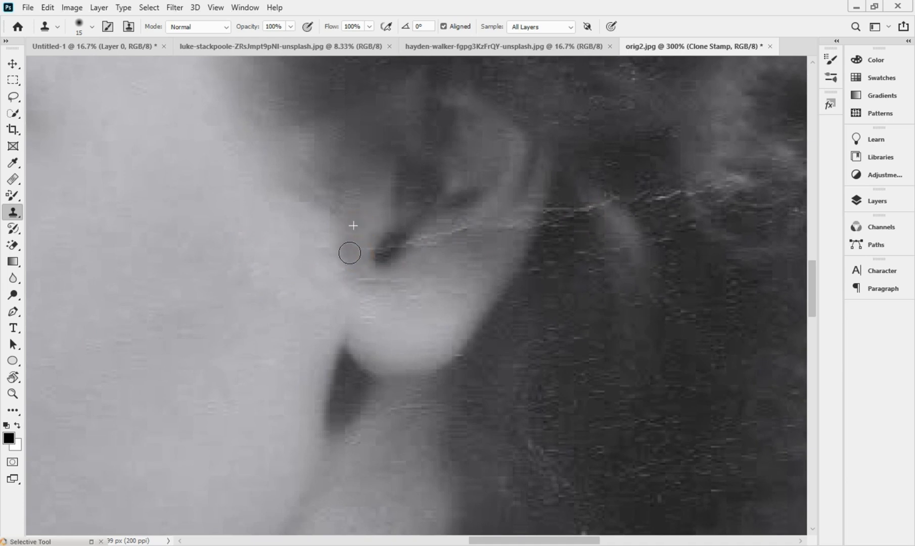
left_click_drag(361, 265, 358, 271)
left_click(362, 275)
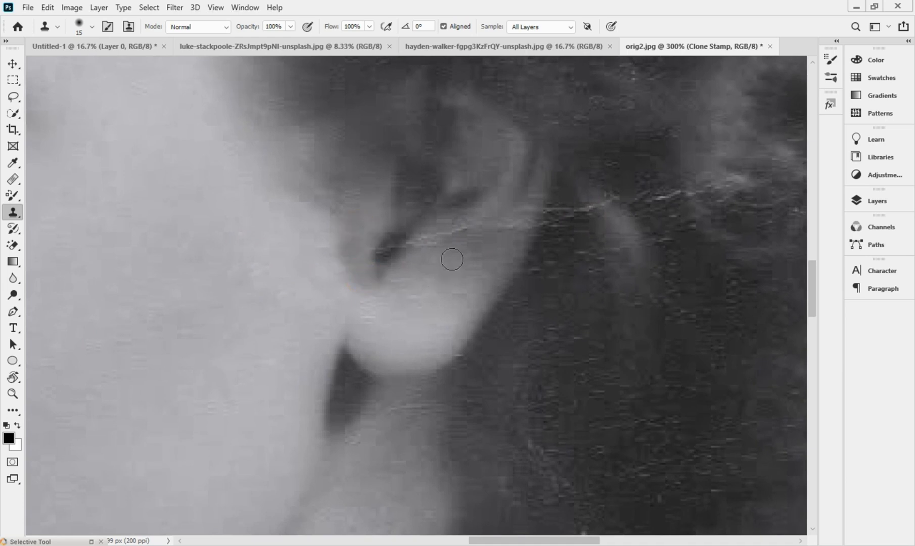
left_click(386, 258, "alt")
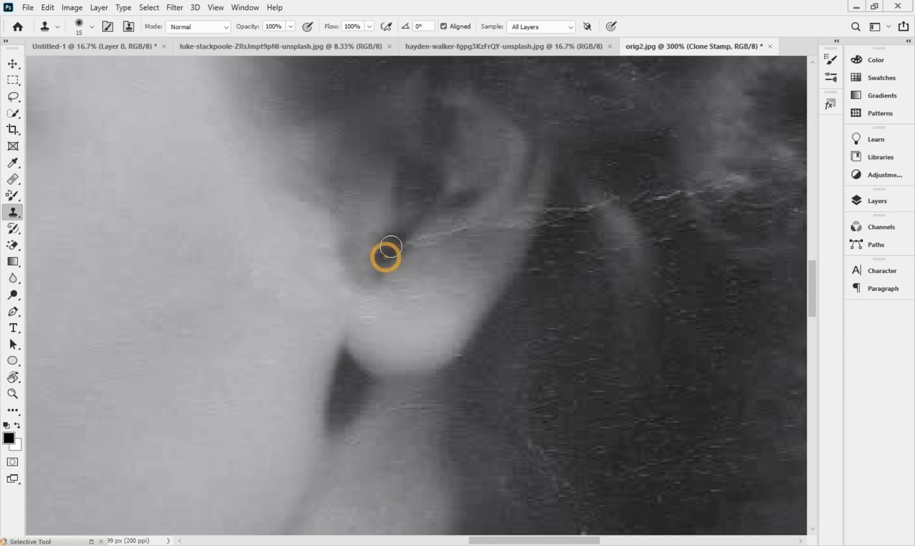
left_click(419, 255)
left_click(414, 243)
left_click(486, 225)
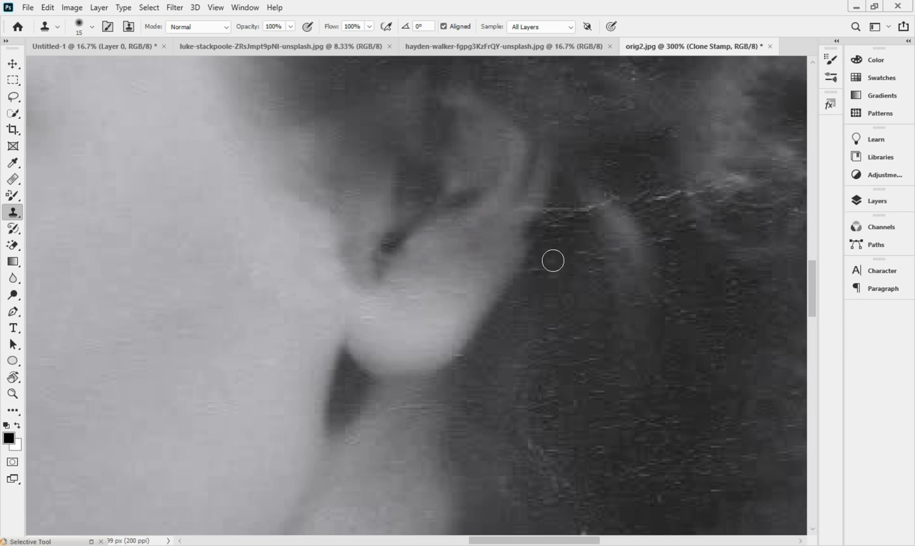
left_click(494, 247)
left_click(523, 235)
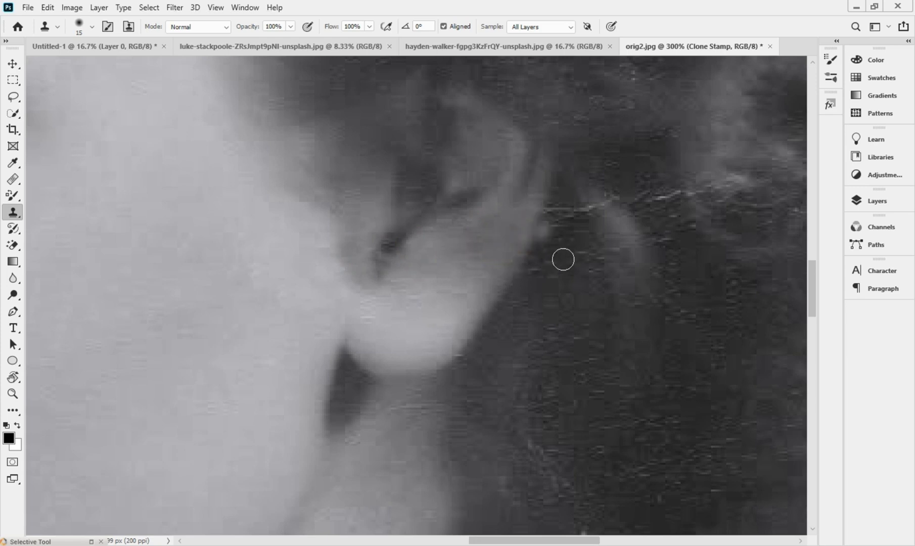
Step: Cover the crack through the dark hair behind the ear with cloned hair texture
left_click(572, 251)
left_click_drag(643, 225, 353, 253)
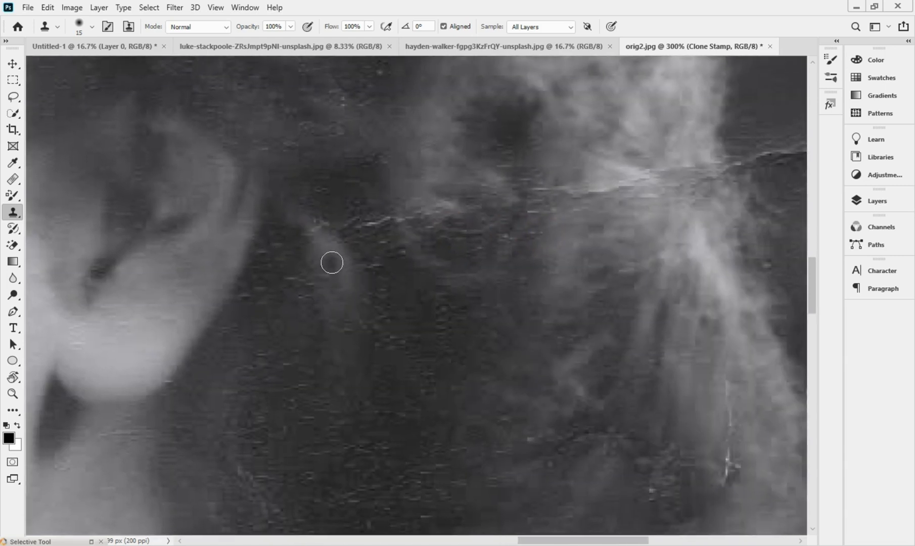
left_click(333, 264, "alt")
mouse_move(316, 233)
left_mouse_down()
mouse_move(346, 229)
mouse_move(371, 275)
mouse_move(315, 283)
mouse_move(346, 285)
mouse_move(407, 254)
mouse_move(397, 258)
mouse_move(367, 226)
mouse_move(388, 219)
mouse_move(391, 248)
mouse_move(466, 259)
mouse_move(460, 265)
mouse_move(445, 243)
mouse_move(404, 222)
mouse_move(495, 225)
mouse_move(445, 238)
mouse_move(546, 227)
mouse_move(486, 234)
mouse_move(530, 217)
mouse_move(481, 213)
mouse_move(528, 200)
left_mouse_up()
left_click(393, 252, "alt")
left_click(458, 262, "alt")
left_click(404, 222)
left_click(470, 249, "alt")
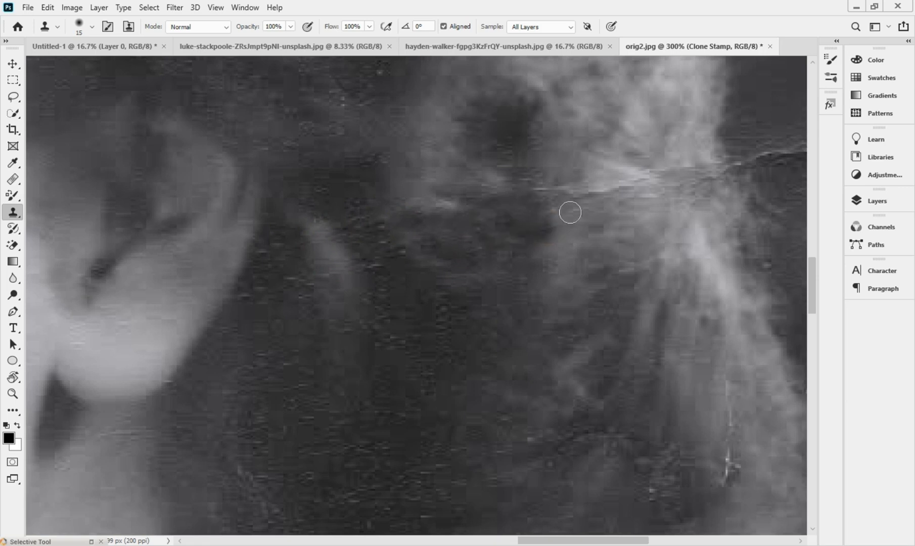
Step: Clone hair texture over the crease crossing the light curls
left_click_drag(641, 240, 376, 298)
left_click(325, 298, "alt")
mouse_move(367, 255)
left_mouse_down()
mouse_move(295, 258)
mouse_move(332, 245)
mouse_move(393, 259)
mouse_move(303, 265)
mouse_move(316, 253)
mouse_move(297, 246)
mouse_move(331, 244)
mouse_move(308, 262)
mouse_move(364, 249)
mouse_move(355, 249)
mouse_move(375, 258)
mouse_move(451, 238)
mouse_move(423, 244)
mouse_move(436, 230)
mouse_move(423, 243)
mouse_move(441, 262)
left_mouse_up()
left_click(299, 293, "alt")
left_click(406, 275, "alt")
Step: Clone out the thin creases in the dark background between the hair and the white forked crack
left_click_drag(560, 257, 378, 298)
left_click(353, 298, "alt")
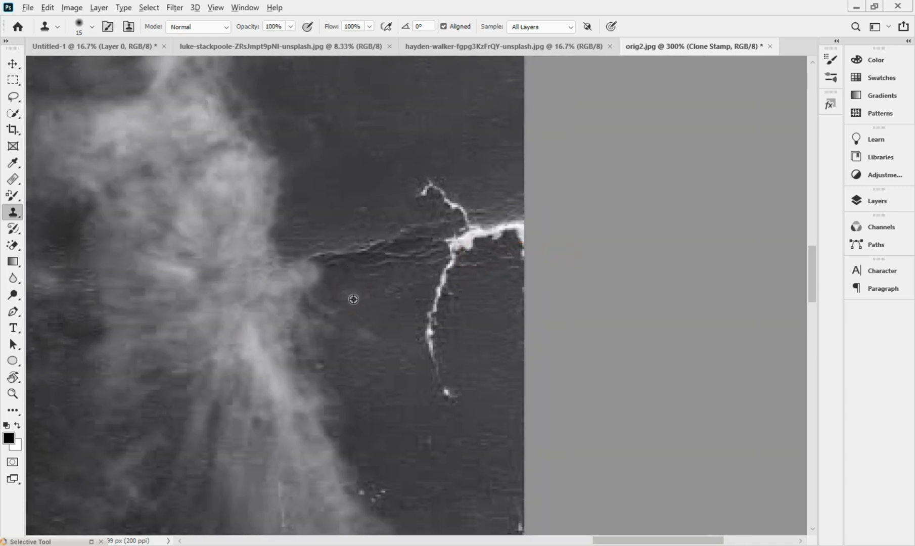
left_click_drag(349, 260, 317, 255)
left_click(396, 310, "alt")
mouse_move(384, 247)
left_mouse_down()
mouse_move(420, 250)
mouse_move(370, 262)
mouse_move(414, 258)
mouse_move(418, 266)
mouse_move(430, 242)
mouse_move(417, 272)
left_mouse_up()
left_click(380, 286, "alt")
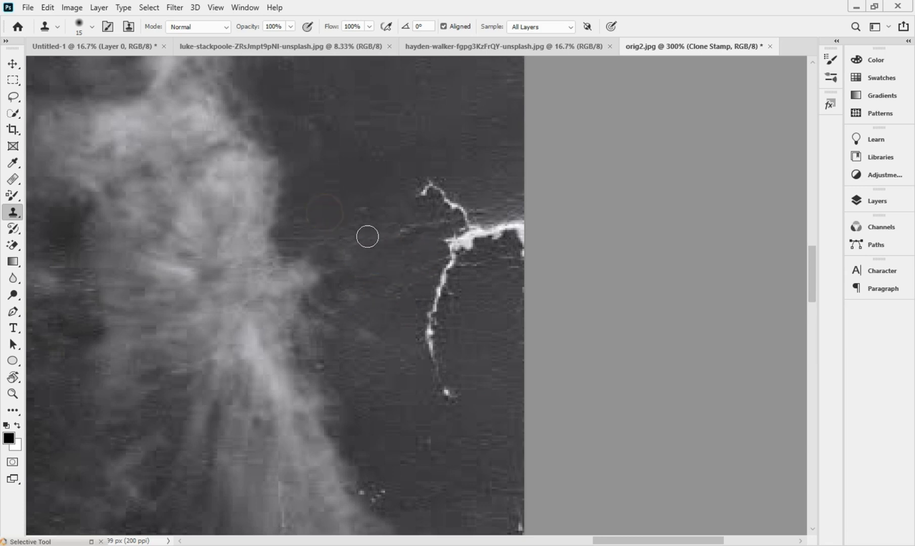
Step: Cover the white forked crack at the photo's edge with cloned dark background
left_click(367, 175, "alt")
mouse_move(422, 191)
left_mouse_down()
mouse_move(469, 227)
mouse_move(445, 194)
left_mouse_up()
left_click(362, 199, "alt")
mouse_move(476, 251)
left_mouse_down()
mouse_move(435, 253)
mouse_move(438, 243)
left_mouse_up()
left_click(462, 311, "alt")
mouse_move(458, 402)
left_mouse_down()
mouse_move(434, 354)
mouse_move(442, 298)
left_mouse_up()
left_click(385, 344, "alt")
mouse_move(433, 360)
left_mouse_down()
mouse_move(417, 337)
mouse_move(462, 266)
mouse_move(441, 292)
mouse_move(448, 272)
mouse_move(422, 324)
left_mouse_up()
left_click(389, 316, "alt")
mouse_move(448, 268)
left_mouse_down()
mouse_move(225, 288)
mouse_move(284, 292)
left_mouse_up()
left_click(268, 157, "alt")
mouse_move(322, 233)
left_mouse_down()
mouse_move(350, 258)
mouse_move(359, 249)
mouse_move(351, 281)
mouse_move(310, 233)
mouse_move(387, 230)
mouse_move(344, 225)
left_mouse_up()
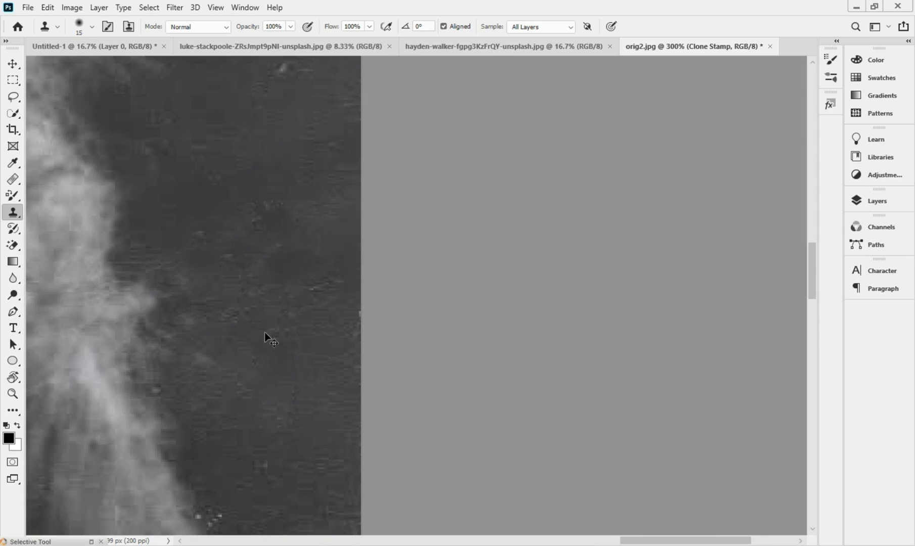
Step: Clone clean skin over the end of the white crack above the upper lip
key("ctrl+minus")
key("ctrl+minus")
key("ctrl+minus")
mouse_move(192, 320)
left_mouse_down()
mouse_move(330, 314)
mouse_move(583, 242)
mouse_move(569, 197)
left_mouse_up()
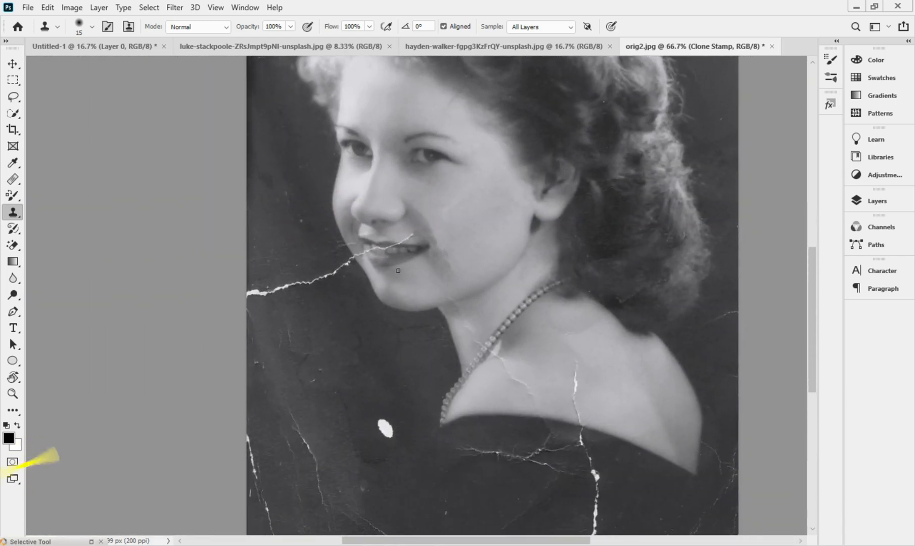
key("ctrl+plus")
key("ctrl+plus")
left_click_drag(390, 174, 396, 259)
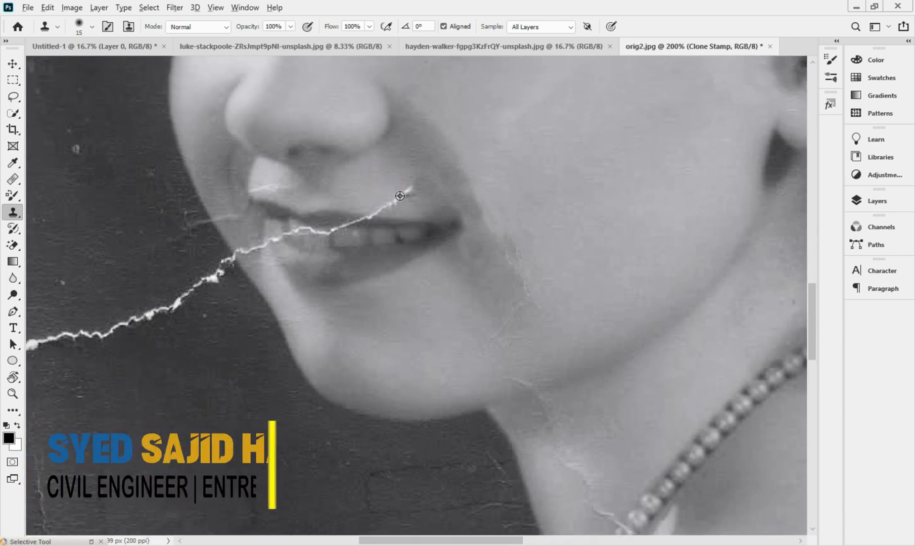
left_click(383, 177, "alt")
left_click_drag(397, 198, 409, 187)
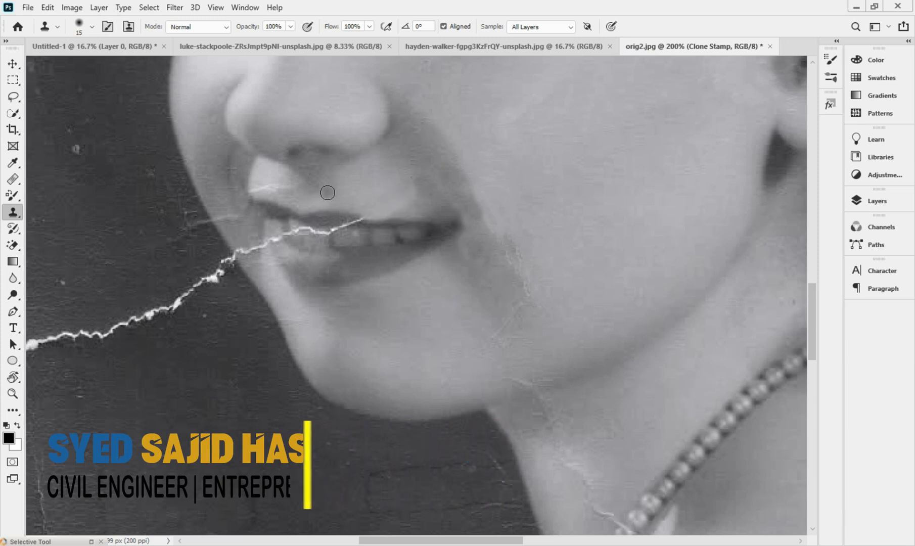
Step: Reduce the Clone Stamp brush to 10 and cover the crack along the upper lip with cloned lip texture
key("ctrl+plus")
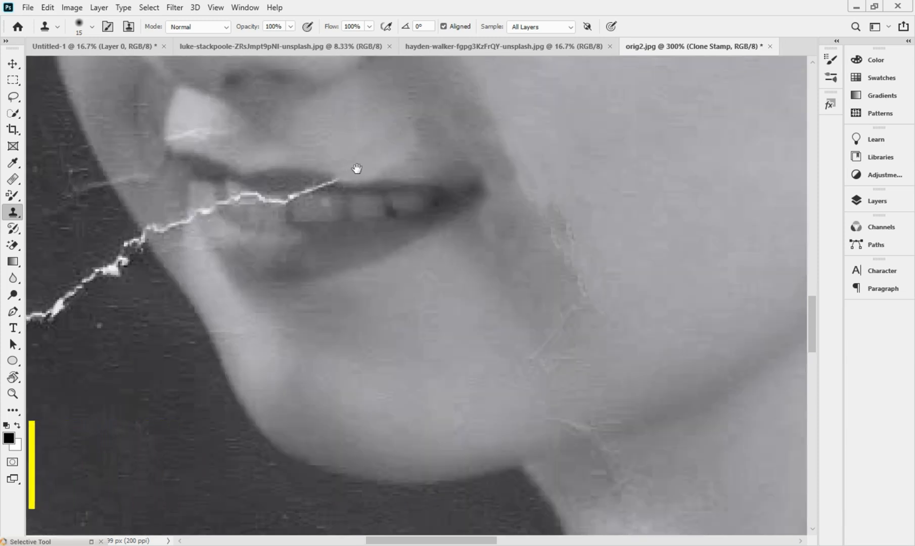
left_click(282, 179, "alt")
key("[")
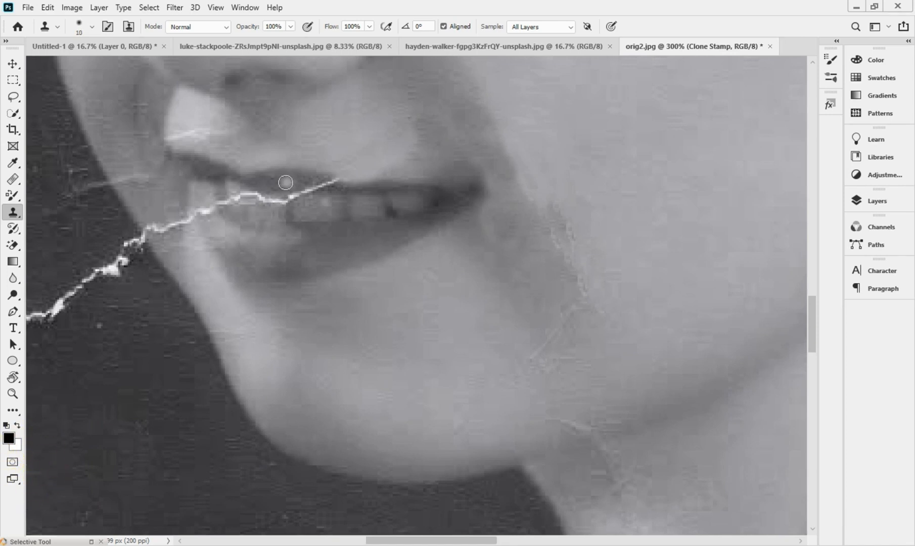
left_click(286, 182, "alt")
left_click_drag(310, 182, 375, 181)
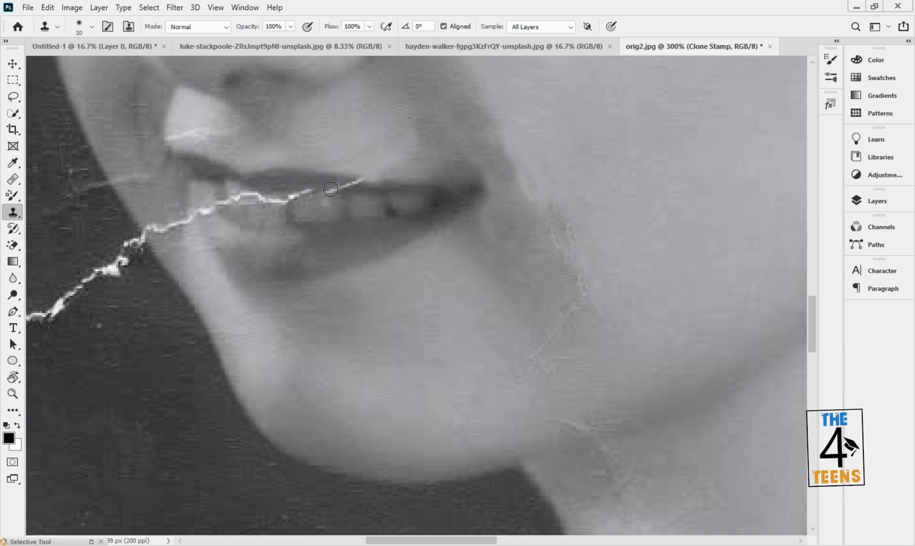
left_click(303, 180, "alt")
left_click_drag(340, 184, 360, 187)
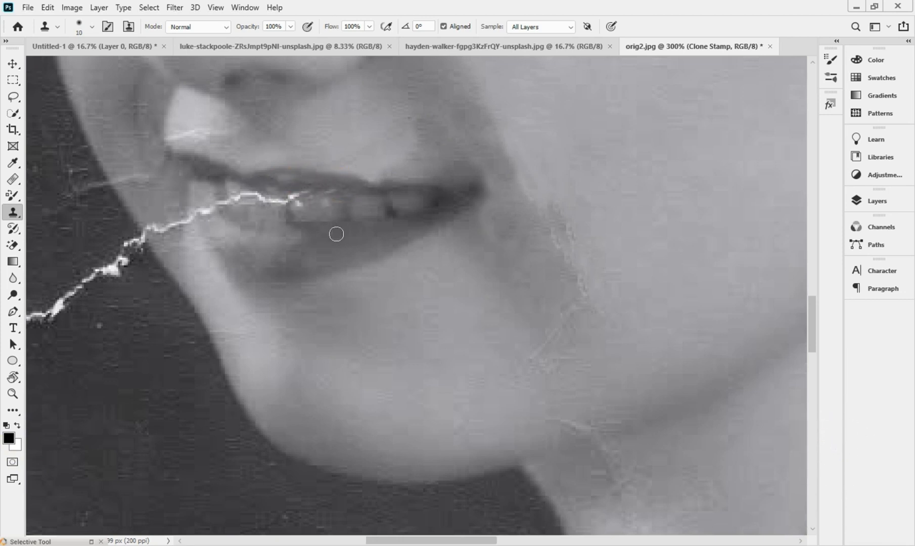
Step: Clone tooth texture over the crack crossing the front teeth below the upper lip
left_click(279, 179, "alt")
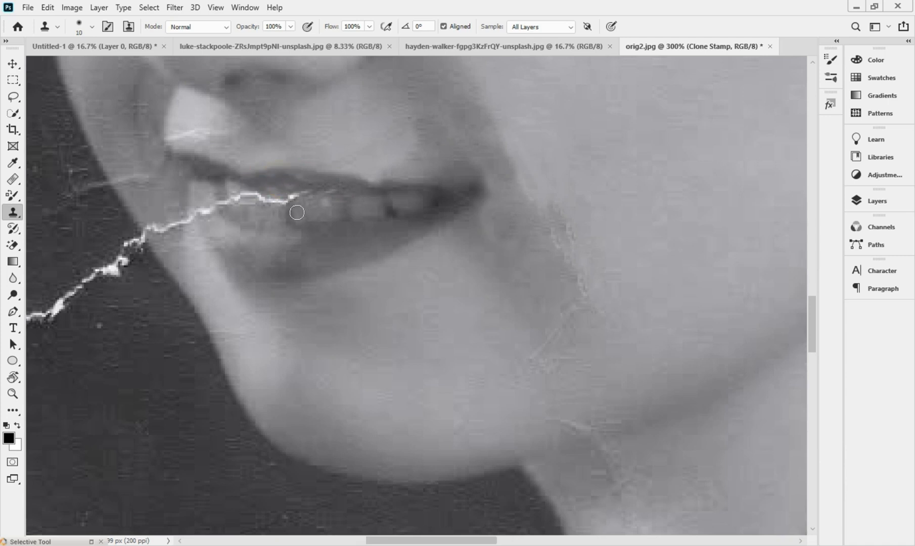
left_click(316, 211, "alt")
left_click(297, 200)
left_click(270, 212, "alt")
mouse_move(287, 205)
left_mouse_down()
mouse_move(260, 199)
mouse_move(258, 222)
mouse_move(236, 200)
left_mouse_up()
left_click(243, 211, "alt")
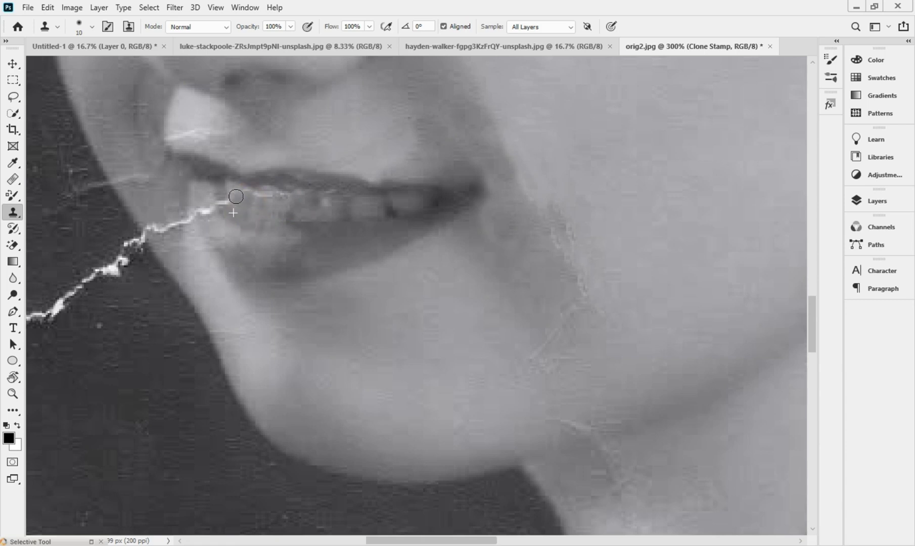
left_click(264, 214, "alt")
left_click(267, 196)
left_click_drag(245, 193, 237, 189)
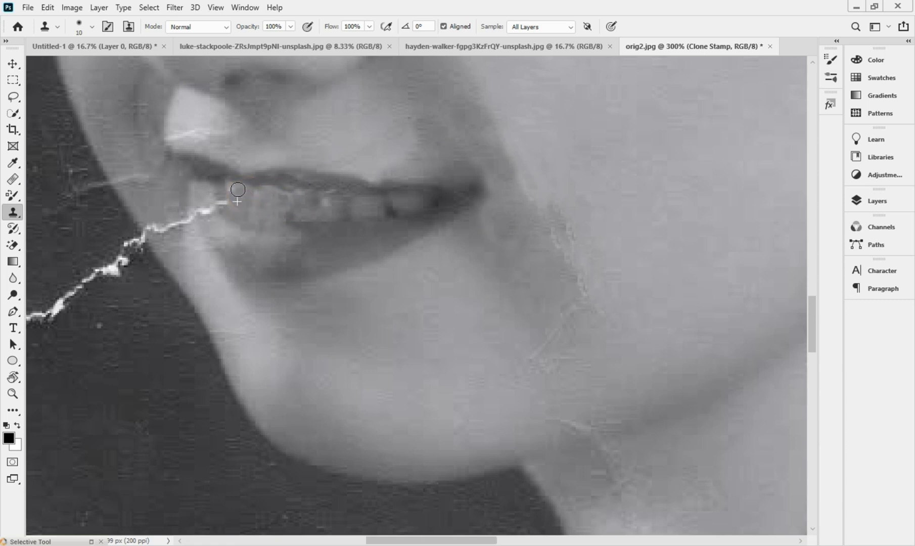
Step: Clone out the crack over the outermost tooth at the far side of the mouth
left_click(226, 212)
left_click_drag(221, 198, 221, 202)
left_click(219, 190, "alt")
left_click(224, 205)
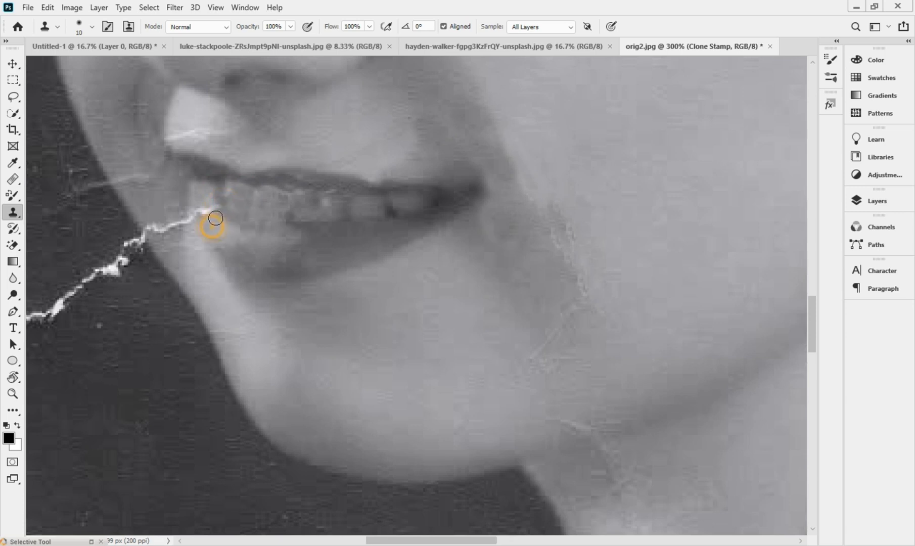
left_click(217, 230, "alt")
left_click_drag(198, 214, 211, 203)
left_click(198, 213)
Step: Cover the crack from the mouth to the face edge with cloned skin
left_click(194, 240, "alt")
left_click_drag(189, 221, 180, 257)
mouse_move(172, 210)
left_mouse_down()
mouse_move(160, 237)
mouse_move(171, 196)
mouse_move(152, 231)
left_mouse_up()
left_click(170, 195, "alt")
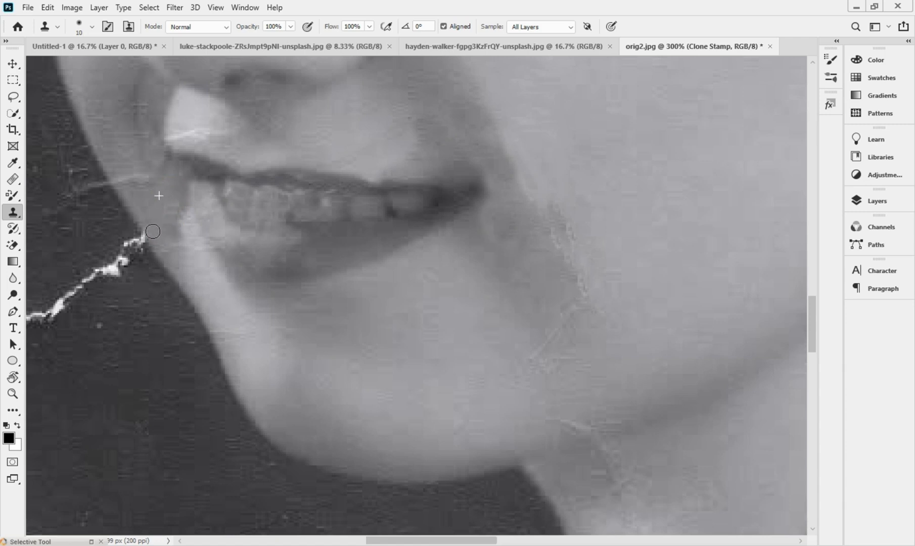
Step: Clone dark background over the white crack beside the chin and the small specks around it
mouse_move(147, 267)
left_mouse_down()
mouse_move(134, 241)
mouse_move(140, 246)
mouse_move(101, 272)
left_mouse_up()
left_click(141, 290, "alt")
left_click_drag(136, 244, 107, 285)
left_click(116, 273)
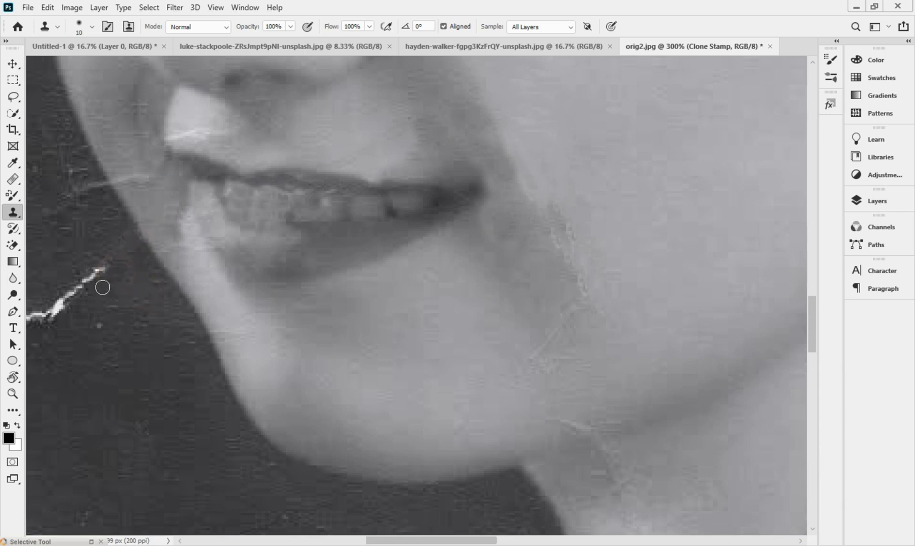
left_click(116, 305, "alt")
mouse_move(108, 262)
left_mouse_down()
mouse_move(59, 303)
mouse_move(47, 321)
left_mouse_up()
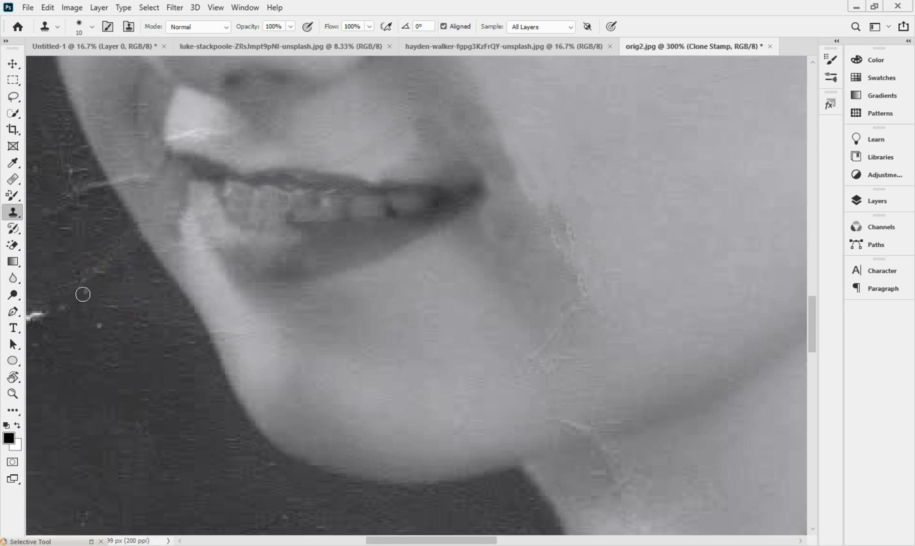
left_click(85, 291)
left_click(85, 294)
left_click(116, 349, "alt")
left_click(102, 325)
left_click(89, 296)
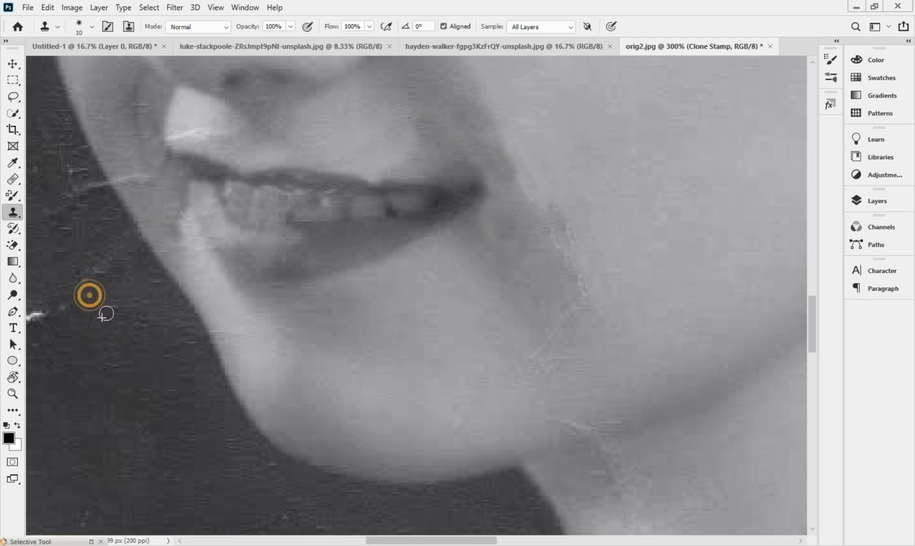
Step: Cover the rest of the white crack out to the photo's edge and nearby specks with cloned dark background
left_click_drag(134, 304, 599, 158)
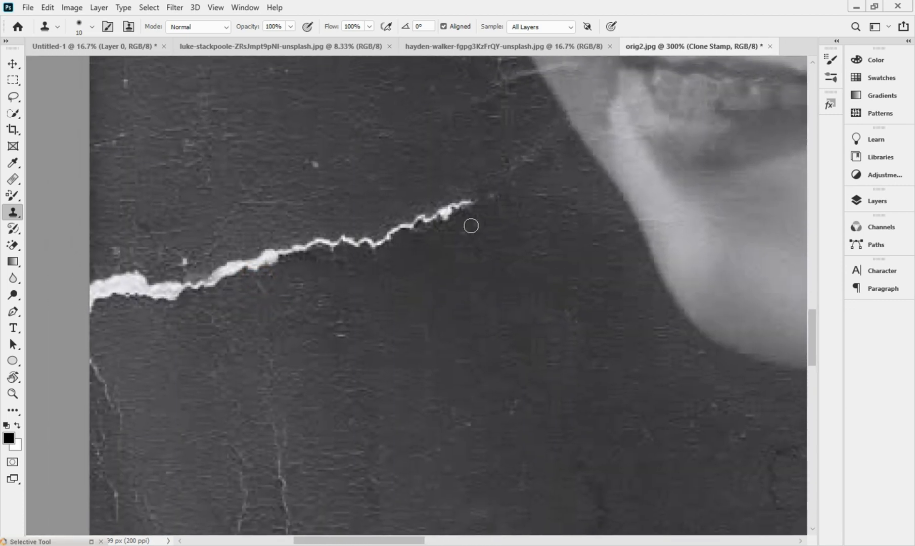
left_click(466, 285, "alt")
left_click(469, 199)
left_click(436, 210)
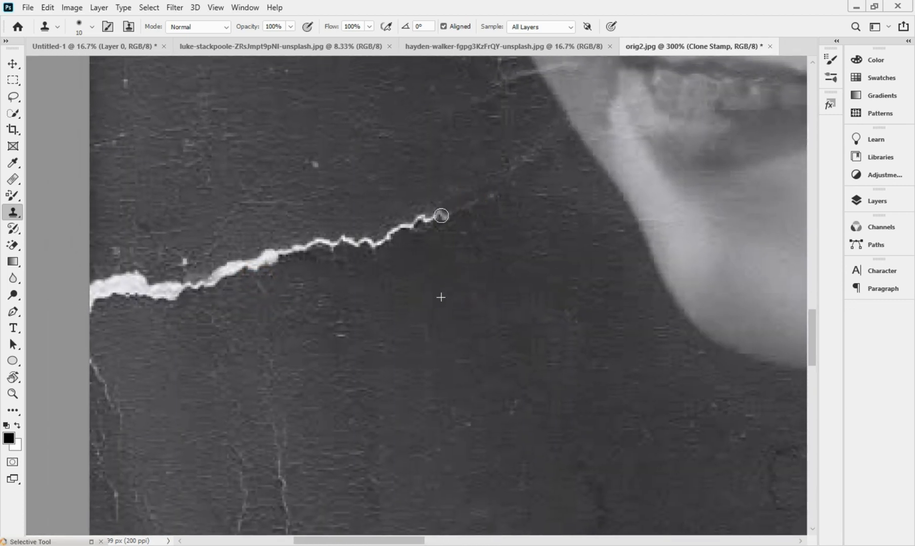
mouse_move(450, 213)
left_mouse_down()
mouse_move(374, 245)
mouse_move(317, 240)
mouse_move(268, 252)
mouse_move(259, 268)
mouse_move(241, 264)
mouse_move(268, 259)
mouse_move(166, 294)
mouse_move(189, 277)
mouse_move(185, 300)
mouse_move(153, 293)
mouse_move(155, 302)
mouse_move(124, 281)
mouse_move(155, 273)
mouse_move(95, 307)
mouse_move(101, 274)
left_mouse_up()
left_click(322, 301, "alt")
left_click(177, 331, "alt")
left_click(155, 318, "alt")
left_click(110, 254, "alt")
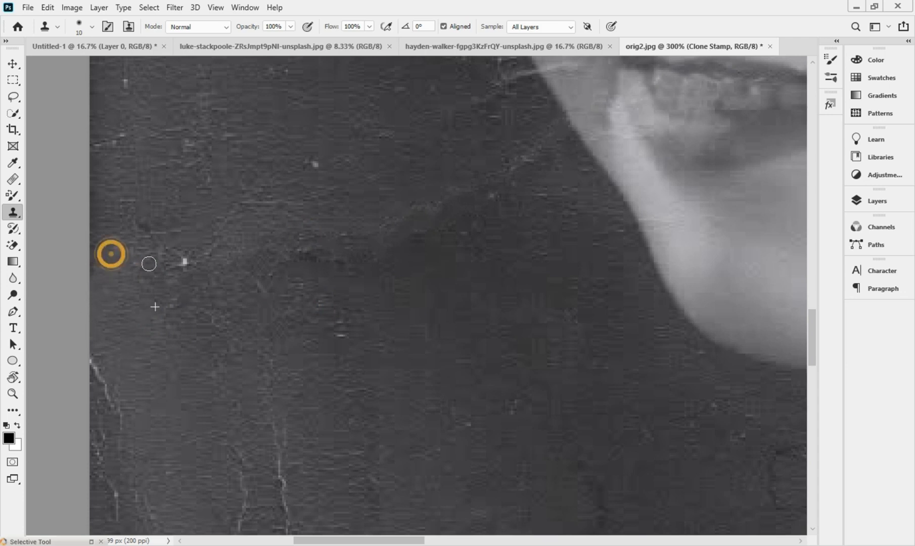
left_click(313, 163)
left_click(342, 334)
Step: Clone out the two thin vertical creases in the dark background below the removed crack
mouse_move(380, 344)
left_mouse_down()
mouse_move(384, 327)
mouse_move(335, 147)
left_mouse_up()
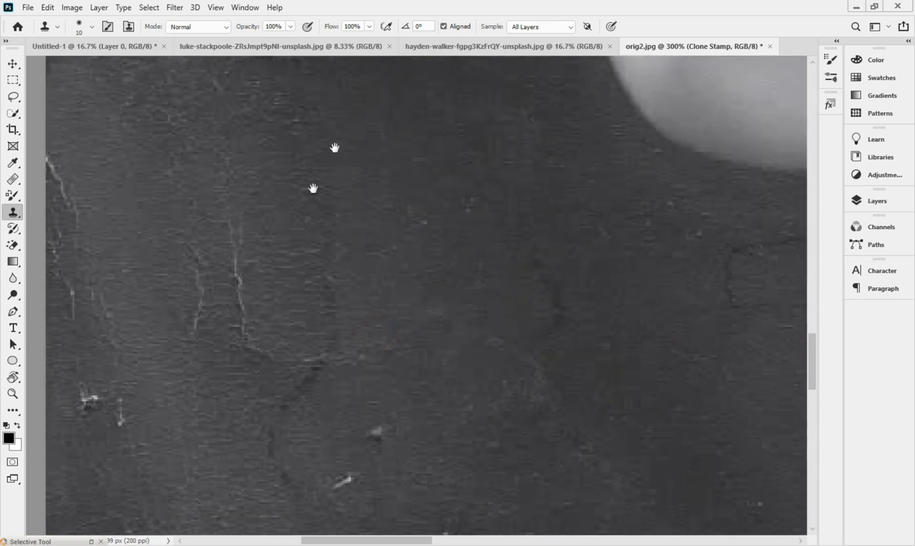
left_click(279, 296, "alt")
left_click(243, 351)
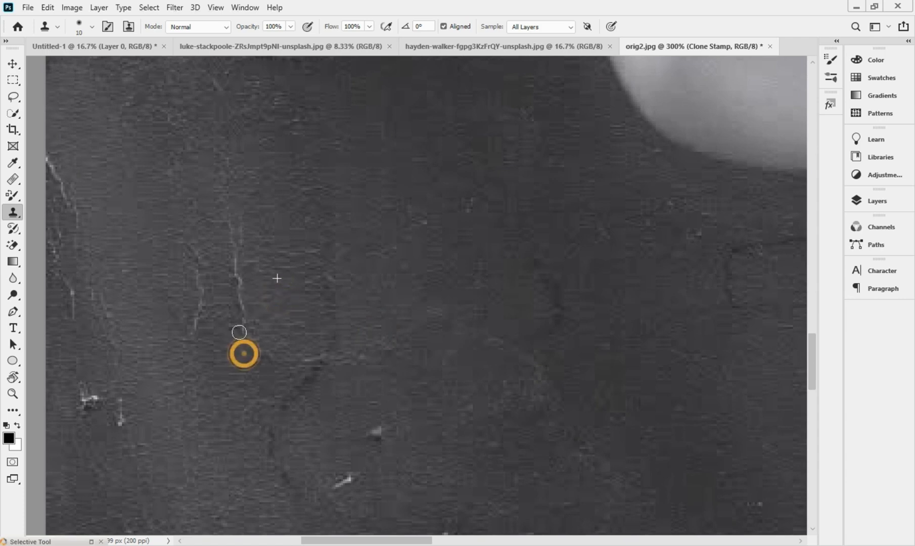
left_click(283, 298, "alt")
left_click(254, 334)
left_click(130, 251, "alt")
left_click(200, 255)
Step: Cover the fine creases and small white marks along the photo's edge with cloned dark background
left_click_drag(165, 240, 355, 239)
left_click(318, 207, "alt")
left_click(253, 194)
left_click(235, 159)
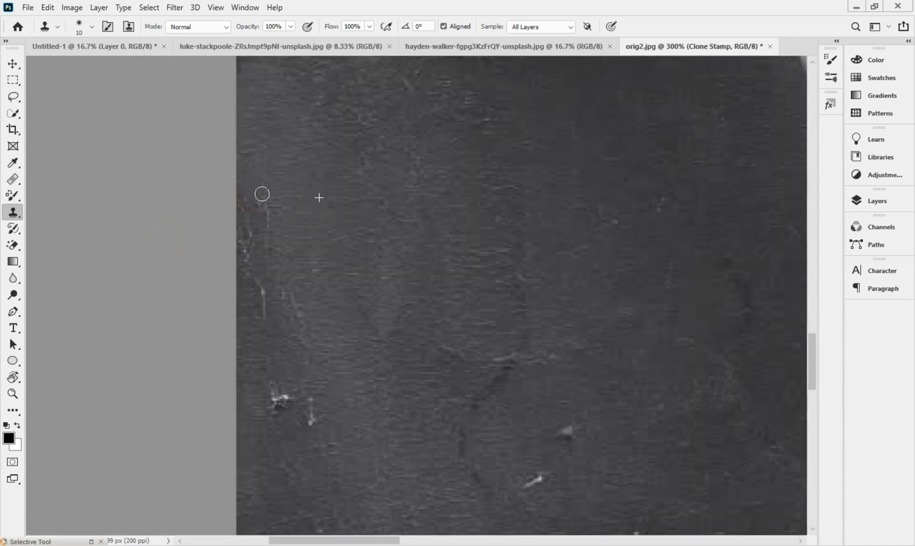
left_click(249, 236)
left_click(254, 279)
left_click(282, 294)
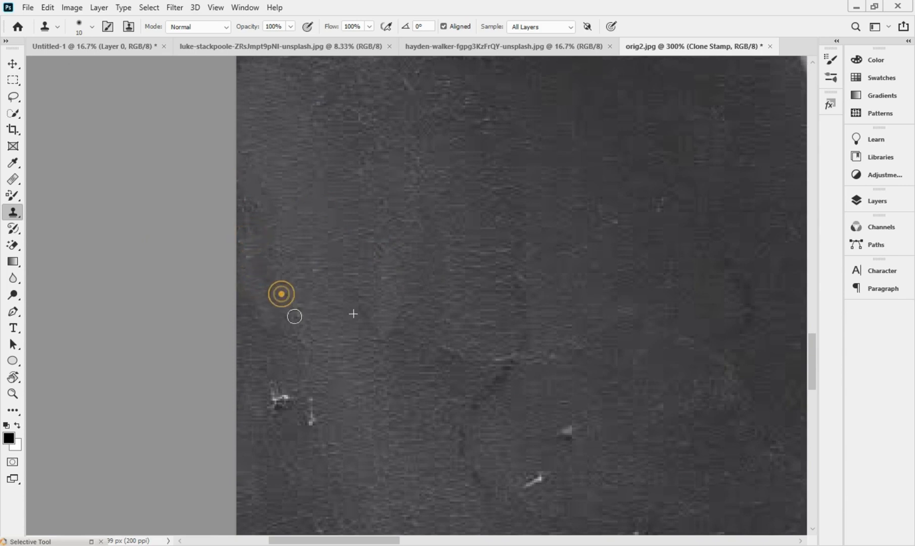
left_click_drag(306, 383, 310, 429)
left_click(275, 397)
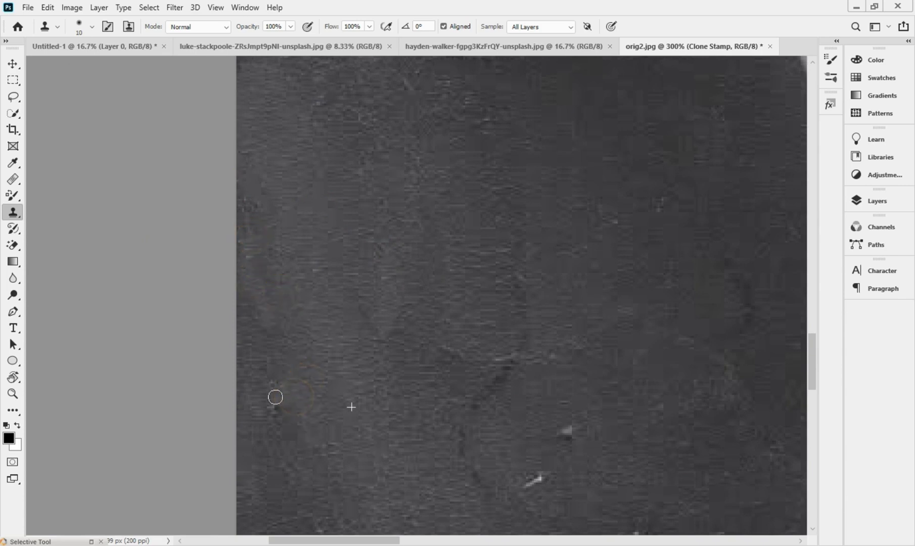
Step: Clone dark background over the two light scratches near the white blotch
left_click_drag(542, 310, 326, 168)
left_click(386, 366, "alt")
left_click(328, 344)
left_click(393, 269, "alt")
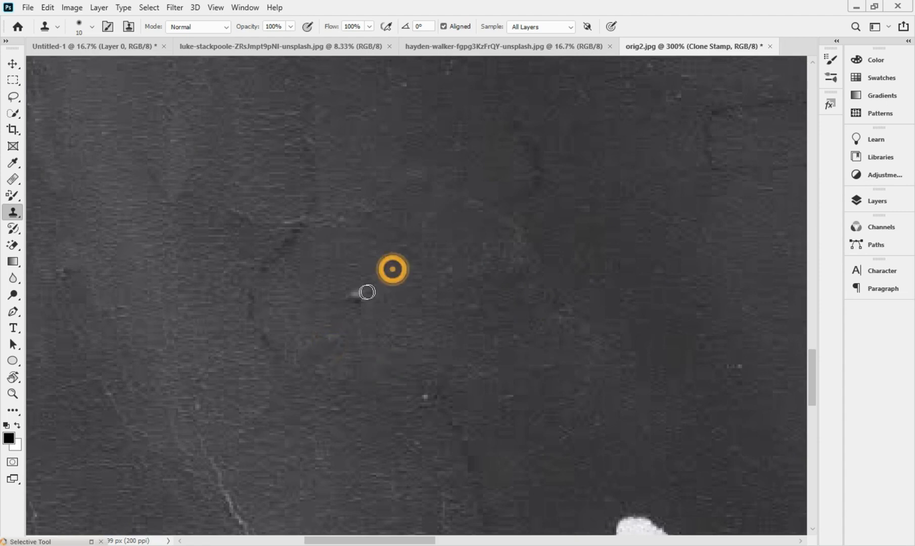
left_click_drag(367, 290, 354, 292)
Step: Clone cheek skin over the crease running down the smile fold beside the mouth corner
left_click_drag(567, 275, 53, 328)
left_click_drag(444, 219, 339, 439)
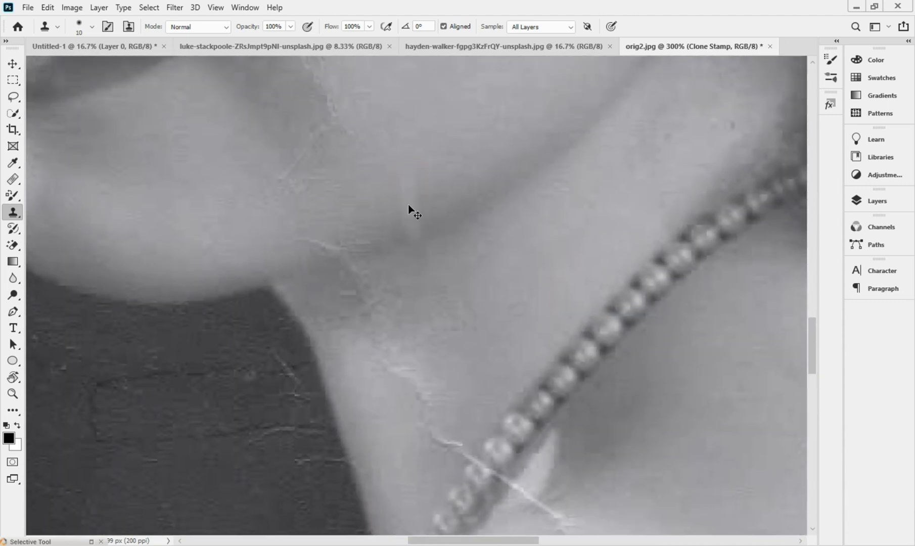
left_click_drag(413, 159, 435, 236)
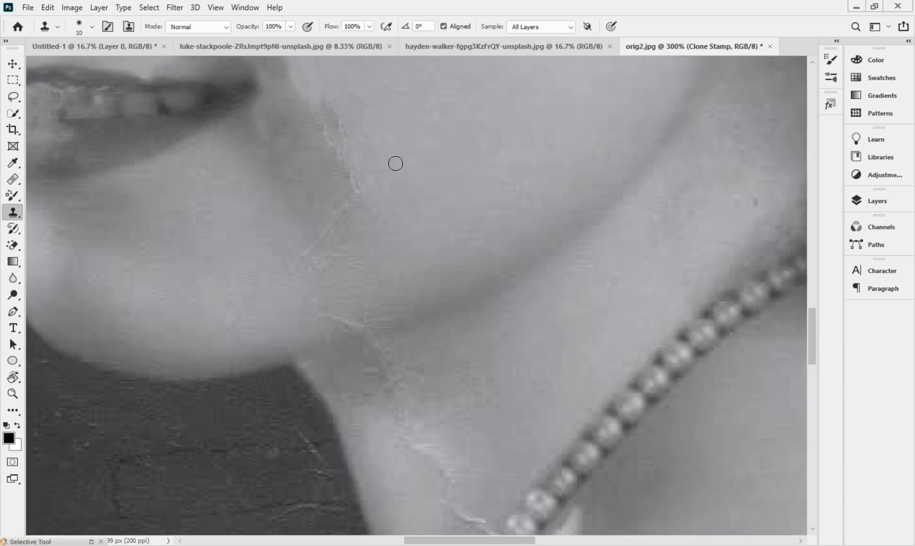
left_click_drag(329, 102, 354, 146)
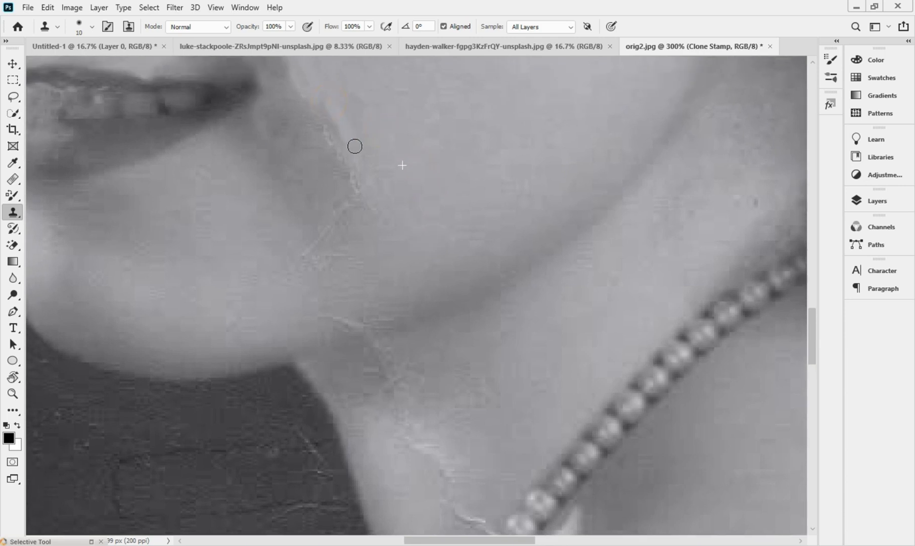
left_click(304, 121, "alt")
left_click_drag(319, 119, 345, 159)
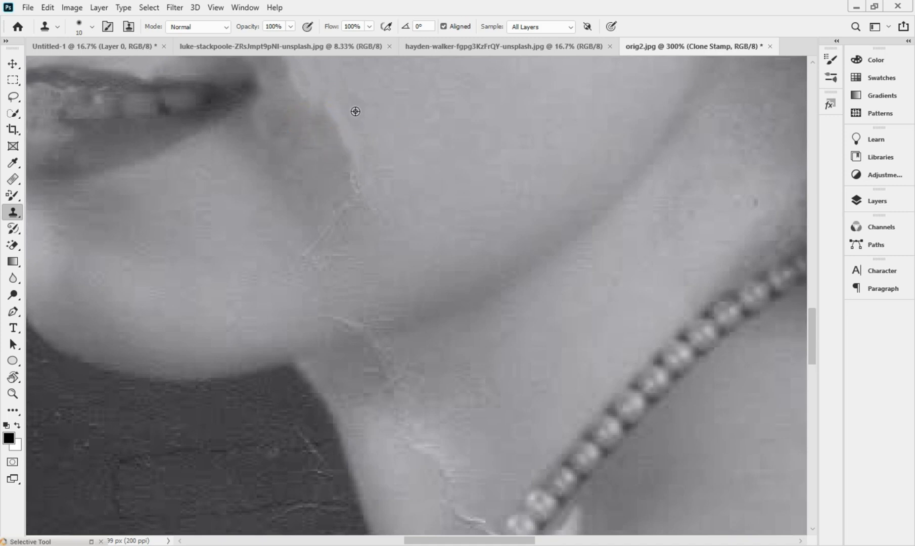
mouse_move(326, 98)
left_mouse_down()
mouse_move(345, 160)
mouse_move(334, 113)
mouse_move(360, 109)
mouse_move(360, 139)
left_mouse_up()
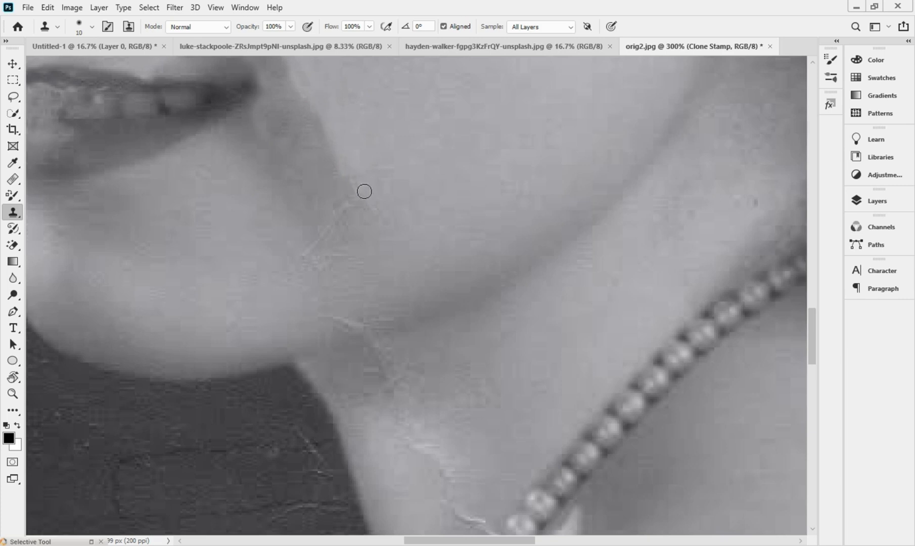
Step: Cover the thin creases between the lower cheek and the jawline with cloned skin
mouse_move(356, 171)
left_mouse_down()
mouse_move(363, 212)
mouse_move(343, 204)
mouse_move(328, 229)
left_mouse_up()
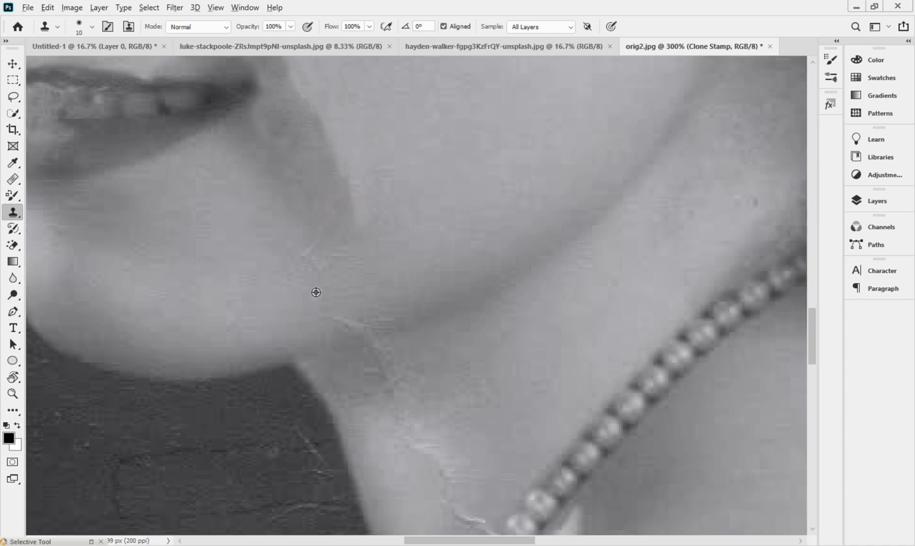
mouse_move(326, 281)
left_mouse_down()
mouse_move(307, 249)
mouse_move(331, 261)
mouse_move(352, 278)
left_mouse_up()
left_click(334, 270, "alt")
left_click(351, 300, "alt")
left_click_drag(335, 321, 366, 342)
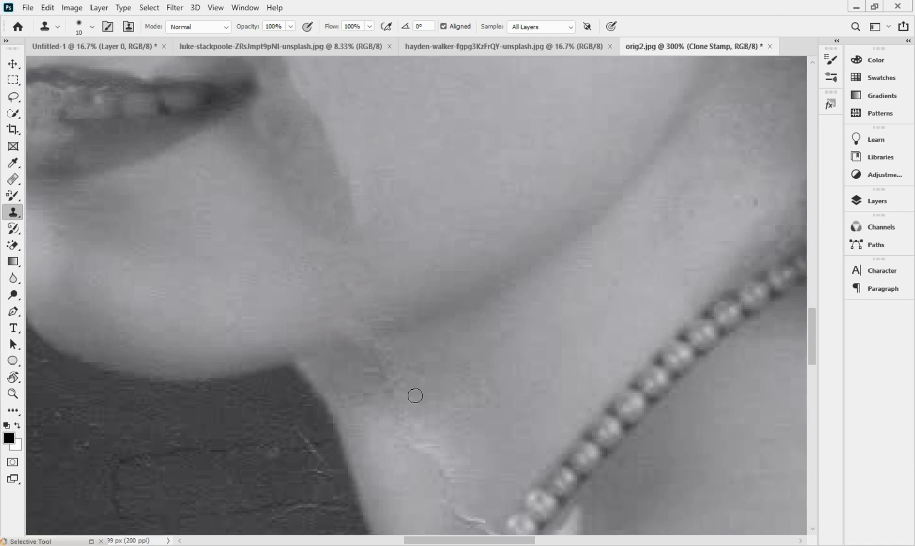
Step: Clone neck skin over the crease running from under the jaw down the neck
left_click(422, 346, "alt")
mouse_move(396, 346)
left_mouse_down()
mouse_move(376, 356)
mouse_move(388, 347)
mouse_move(390, 364)
mouse_move(418, 364)
mouse_move(384, 372)
left_mouse_up()
left_click(421, 348, "alt")
left_click(398, 348, "alt")
left_click(392, 327, "alt")
mouse_move(364, 331)
left_mouse_down()
mouse_move(393, 349)
mouse_move(382, 216)
left_mouse_up()
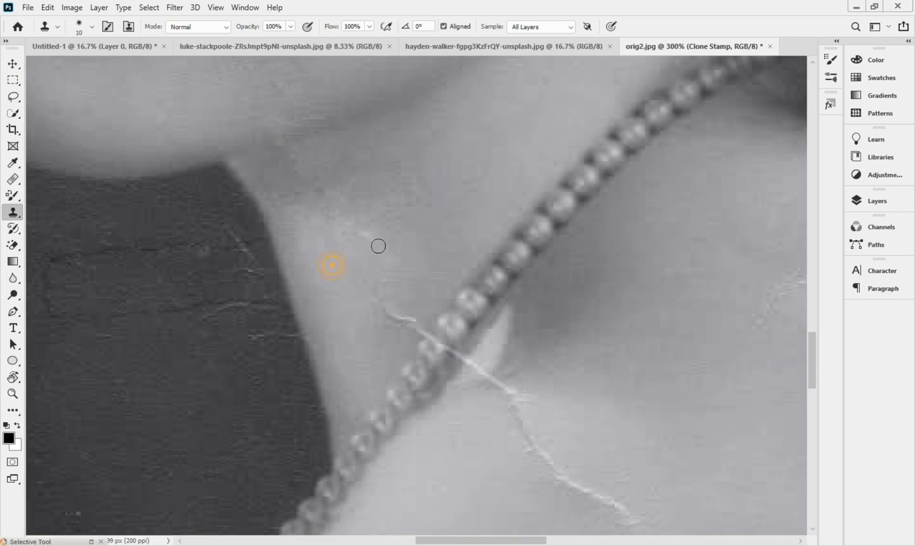
left_click_drag(373, 238, 353, 222)
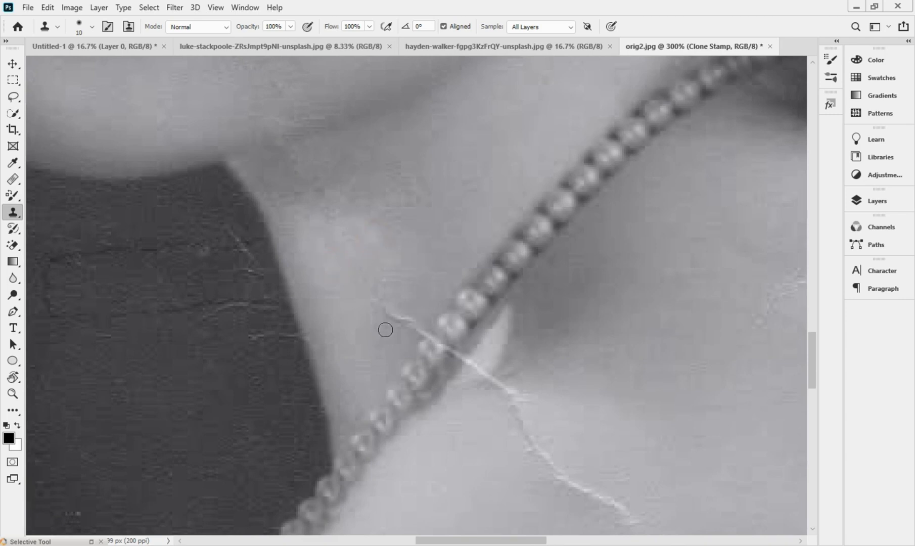
Step: Clone over the crack crossing the pearl necklace and the light patch of skin just below the pearls
mouse_move(398, 322)
left_mouse_down()
mouse_move(420, 329)
mouse_move(404, 315)
mouse_move(413, 344)
mouse_move(376, 370)
mouse_move(427, 331)
left_mouse_up()
left_click(404, 337, "alt")
left_click(434, 355, "alt")
left_click_drag(442, 349, 442, 351)
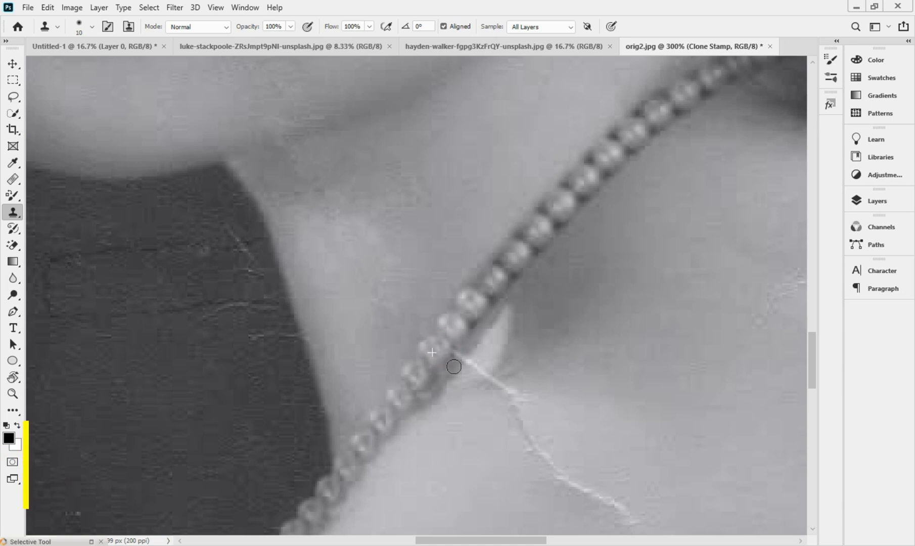
left_click(436, 344, "alt")
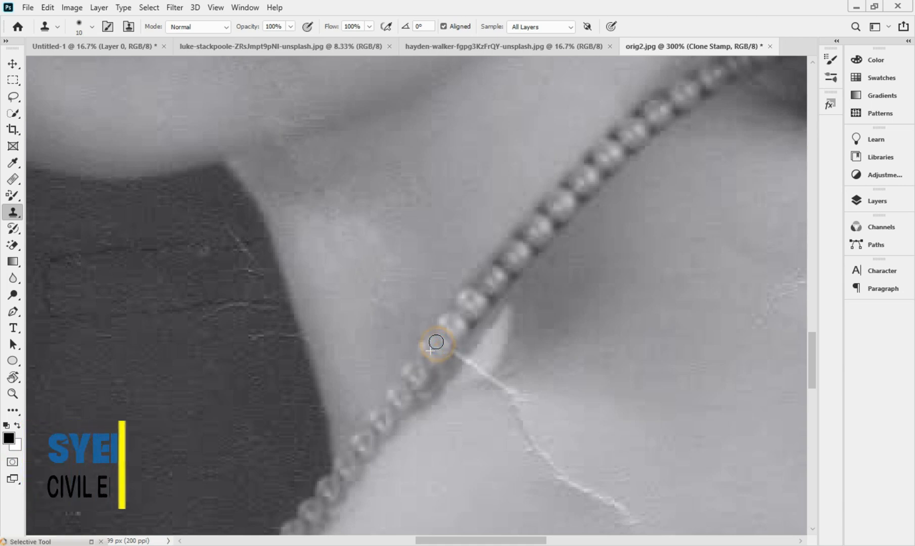
left_click(483, 361, "alt")
mouse_move(475, 373)
left_mouse_down()
mouse_move(469, 366)
mouse_move(505, 380)
mouse_move(472, 376)
left_mouse_up()
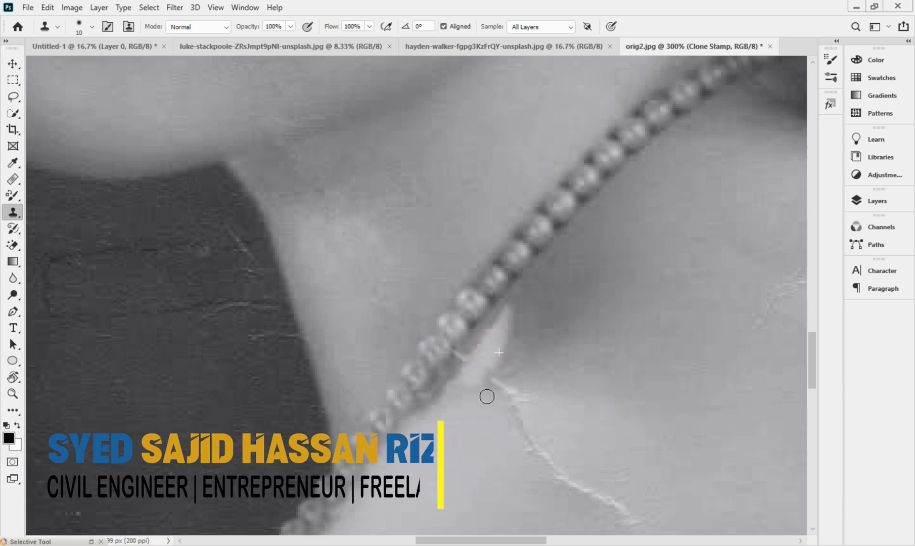
left_click_drag(465, 348, 466, 362)
Step: Clone shoulder skin over the thin crack running from the necklace down to the dress neckline
left_click_drag(577, 344, 411, 153)
left_click(350, 176, "alt")
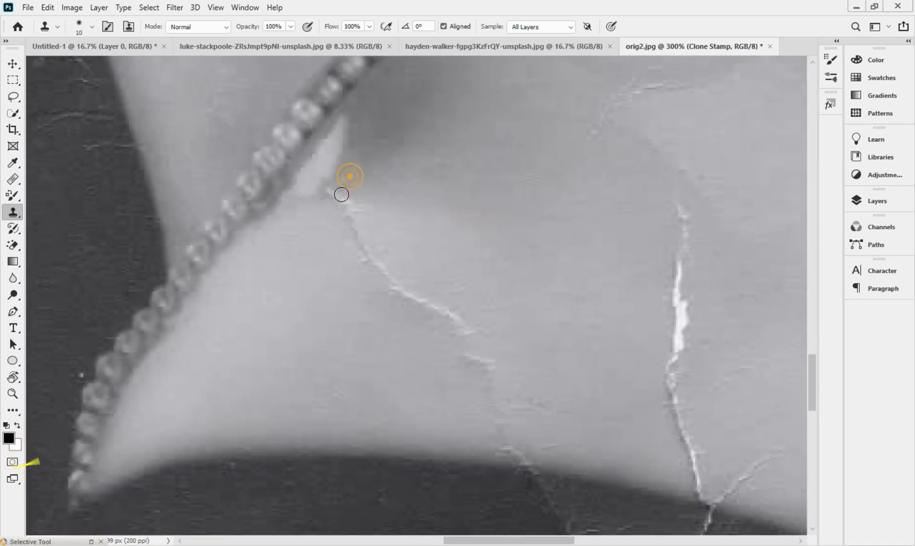
mouse_move(333, 190)
left_mouse_down()
mouse_move(364, 205)
mouse_move(351, 230)
mouse_move(380, 262)
mouse_move(366, 272)
mouse_move(366, 258)
mouse_move(394, 286)
mouse_move(462, 322)
mouse_move(454, 347)
mouse_move(477, 336)
mouse_move(471, 373)
mouse_move(461, 373)
mouse_move(533, 451)
left_mouse_up()
left_click(326, 225, "alt")
left_click(419, 339, "alt")
key("space")
Step: Cover the upper, widest part of the white vertical crack on the shoulder with cloned skin
left_click_drag(633, 299, 280, 208)
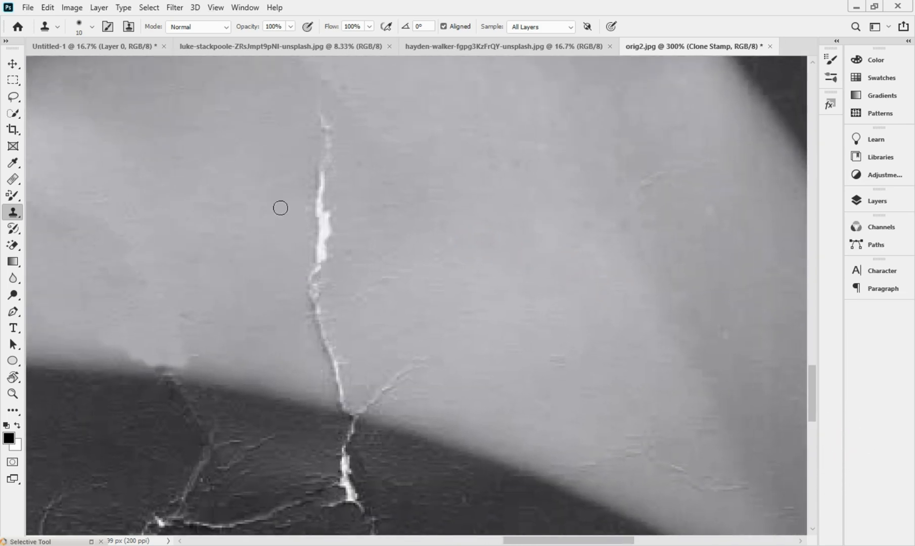
left_click_drag(317, 105, 337, 147)
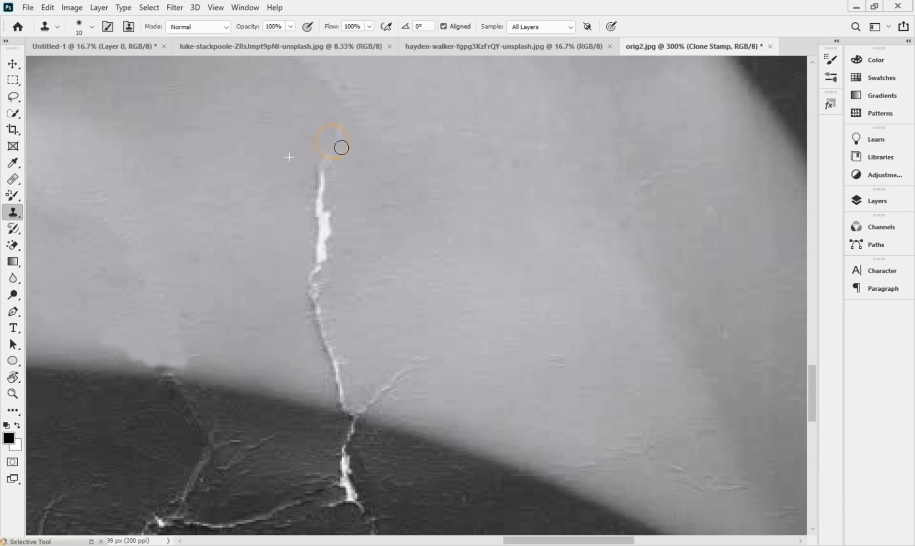
left_click(268, 157, "alt")
left_click(325, 170)
mouse_move(331, 164)
left_mouse_down()
mouse_move(314, 220)
mouse_move(325, 211)
mouse_move(307, 243)
mouse_move(331, 229)
mouse_move(325, 254)
mouse_move(317, 235)
left_mouse_up()
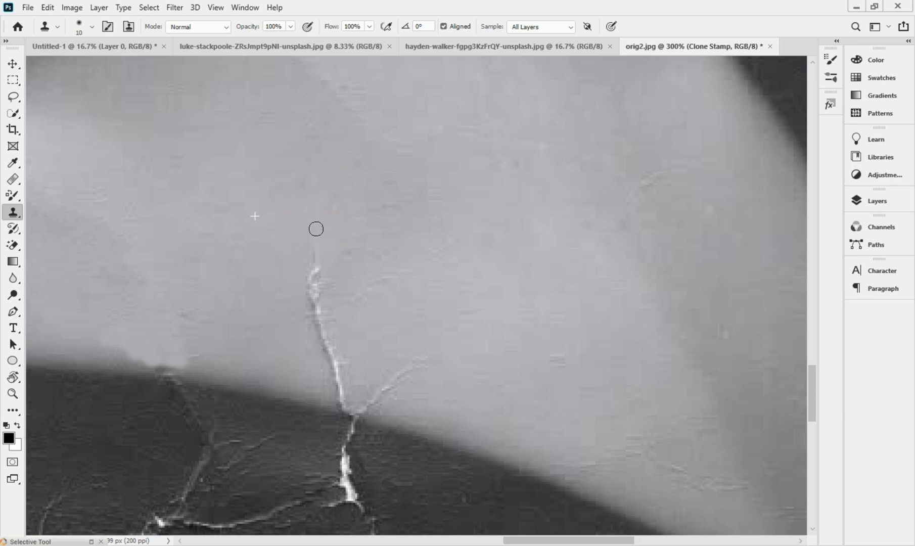
Step: Clone skin over the lower part of the shoulder crack and its short side branch above the neckline
mouse_move(307, 292)
left_mouse_down()
mouse_move(310, 310)
mouse_move(293, 319)
mouse_move(326, 325)
mouse_move(321, 347)
mouse_move(337, 370)
left_mouse_up()
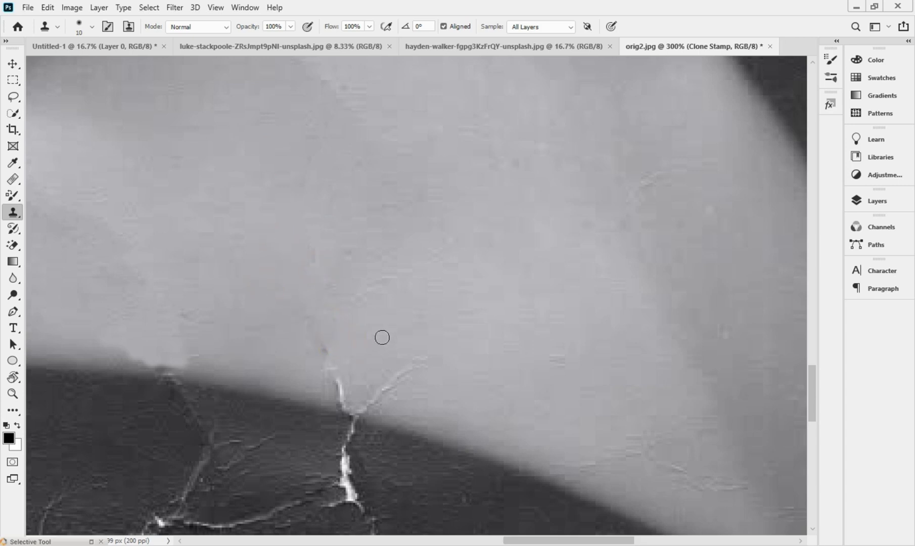
mouse_move(341, 384)
left_mouse_down()
mouse_move(342, 400)
mouse_move(352, 370)
mouse_move(325, 332)
left_mouse_up()
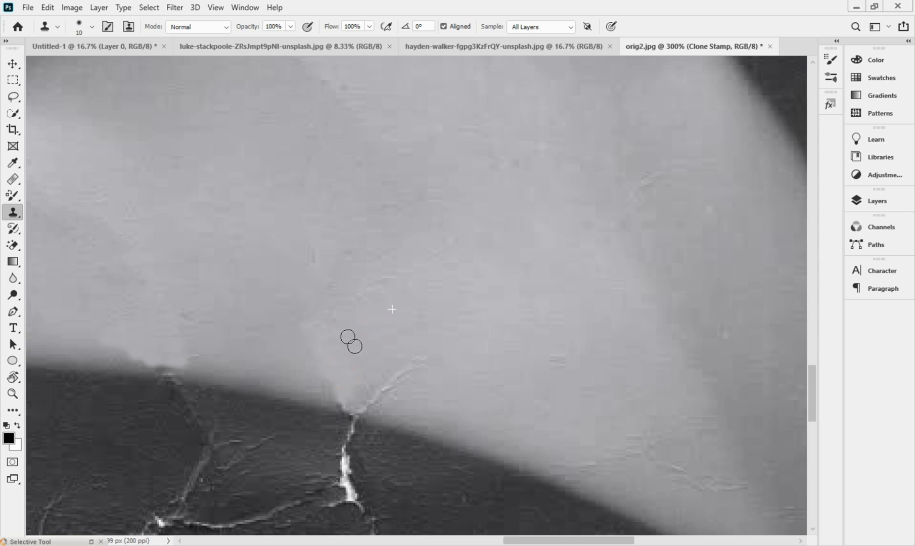
left_click(420, 320, "alt")
left_click_drag(394, 384, 359, 396)
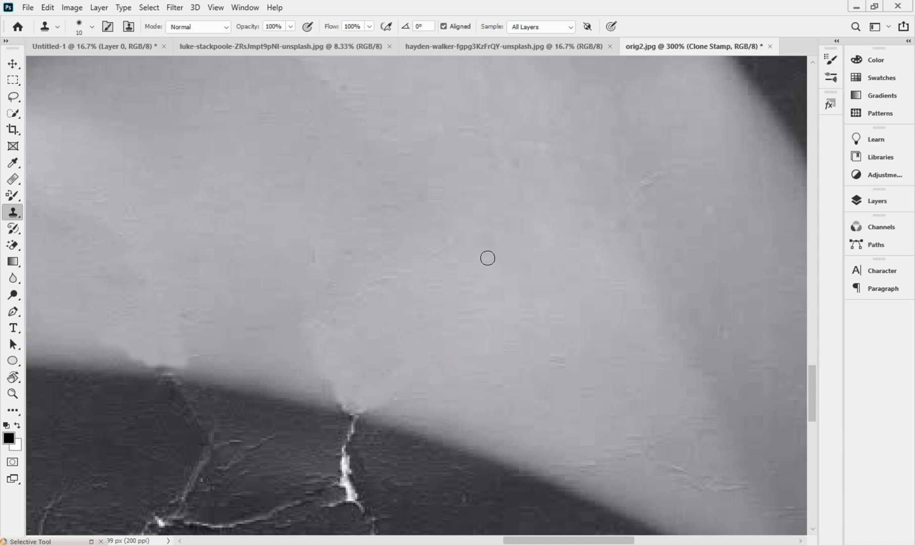
Step: Clone dark dress fabric over the white crack running down from the neckline below the repaired shoulder
left_click_drag(421, 379, 456, 203)
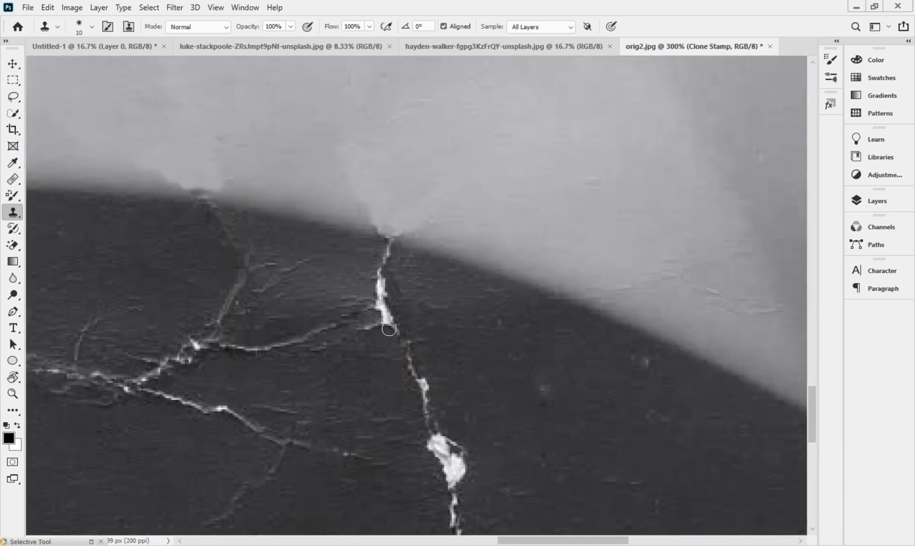
left_click_drag(424, 400, 400, 318)
left_click(420, 272, "alt")
left_click_drag(396, 254, 393, 249)
left_click(431, 288, "alt")
mouse_move(381, 289)
left_mouse_down()
mouse_move(386, 252)
mouse_move(390, 324)
left_mouse_up()
left_click(431, 311, "alt")
left_click_drag(385, 253, 379, 275)
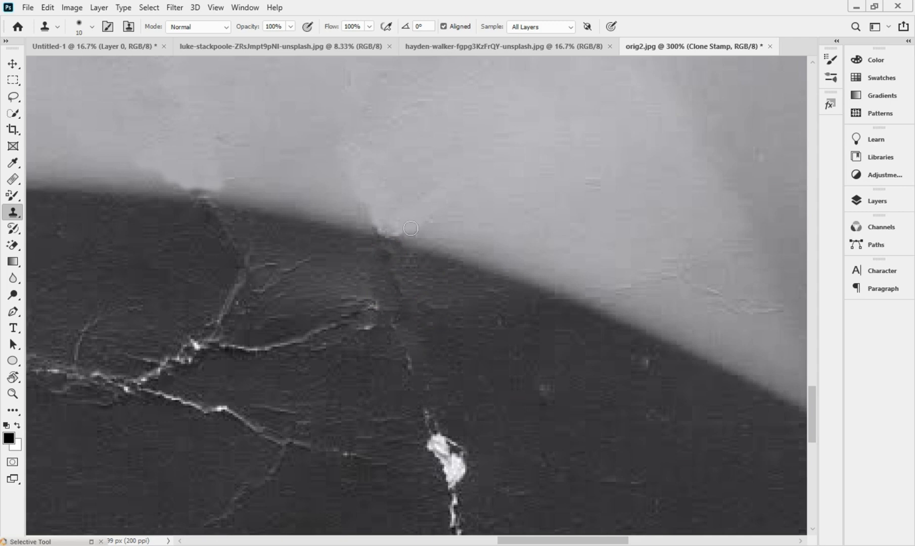
Step: Rebuild the dress neckline where the shoulder crack crossed it by cloning the adjacent edge
left_click(352, 218, "alt")
mouse_move(364, 227)
left_mouse_down()
mouse_move(402, 225)
mouse_move(406, 237)
mouse_move(307, 208)
left_mouse_up()
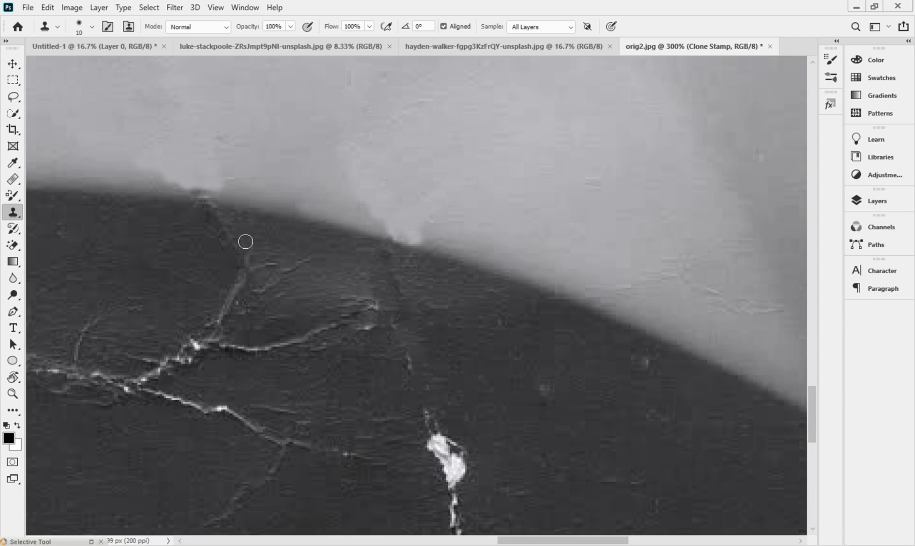
left_click_drag(371, 200, 376, 208)
Step: Clone dark fabric over the nearly horizontal crack that joins the two vertical cracks on the dress
left_click(245, 376, "alt")
mouse_move(199, 348)
left_mouse_down()
mouse_move(337, 324)
mouse_move(314, 347)
mouse_move(367, 374)
mouse_move(367, 331)
mouse_move(379, 328)
mouse_move(350, 366)
mouse_move(368, 314)
mouse_move(365, 298)
mouse_move(338, 302)
left_mouse_up()
left_click(255, 384, "alt")
left_click(366, 374, "alt")
left_click(353, 364, "alt")
left_click(362, 363, "alt")
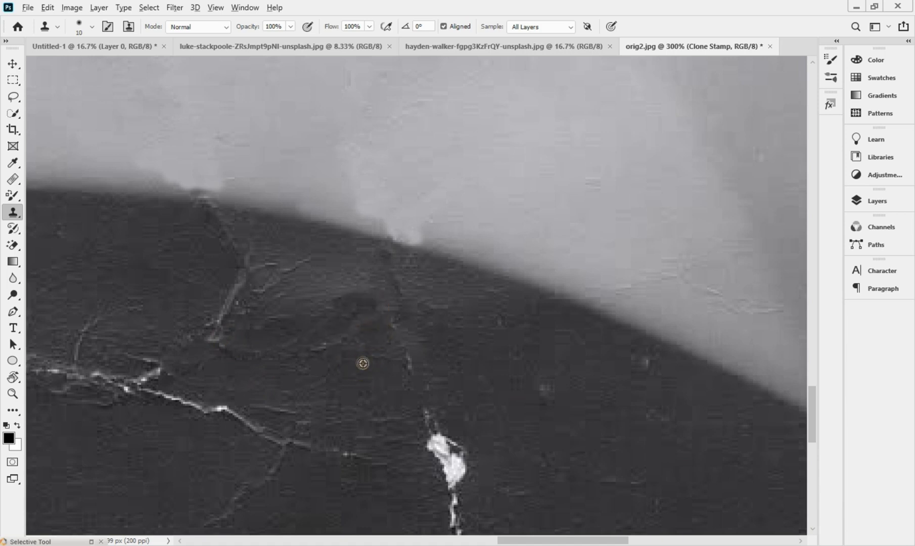
Step: Cover the thin crack rising toward the neckline and its small side branches with cloned dress fabric
left_click_drag(222, 341, 256, 269)
left_click(308, 286, "alt")
mouse_move(315, 252)
left_mouse_down()
mouse_move(255, 290)
mouse_move(255, 266)
left_mouse_up()
left_click(302, 289, "alt")
left_click(306, 300, "alt")
left_click(218, 216)
Step: Clone dark fabric over the short stub at the crack junction and the faint branches below the diagonal crack
left_click(175, 335, "alt")
mouse_move(165, 367)
left_mouse_down()
mouse_move(127, 379)
mouse_move(144, 384)
mouse_move(148, 358)
left_mouse_up()
left_click(359, 456, "alt")
left_click(329, 486, "alt")
mouse_move(363, 459)
left_mouse_down()
mouse_move(285, 436)
mouse_move(275, 473)
mouse_move(220, 520)
left_mouse_up()
left_click(308, 460, "alt")
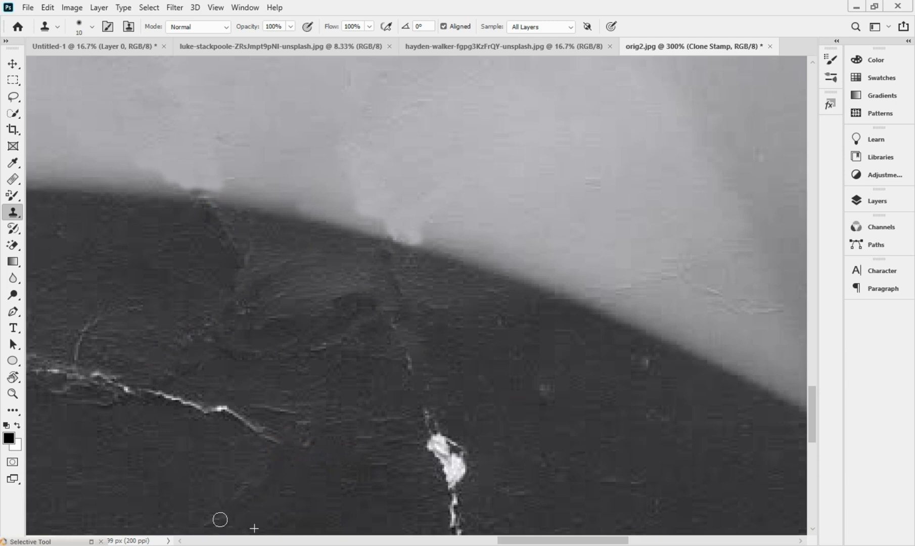
Step: Clone dress fabric over the white blob on the vertical crack and the broken crack remains above it
left_click(499, 472, "alt")
mouse_move(465, 478)
left_mouse_down()
mouse_move(424, 464)
mouse_move(455, 444)
mouse_move(434, 439)
mouse_move(436, 457)
mouse_move(422, 471)
mouse_move(434, 458)
mouse_move(436, 431)
left_mouse_up()
left_click(488, 441, "alt")
left_click(444, 362, "alt")
left_click_drag(411, 354, 408, 372)
left_click(424, 328, "alt")
left_click_drag(399, 322, 395, 323)
Step: Cover the diagonal white crack across the dress with cloned fabric, continuing toward the necklace side
left_click(220, 445, "alt")
mouse_move(275, 441)
left_mouse_down()
mouse_move(214, 410)
mouse_move(226, 473)
mouse_move(222, 418)
mouse_move(161, 394)
mouse_move(204, 404)
mouse_move(201, 424)
left_mouse_up()
left_click(226, 474, "alt")
mouse_move(197, 383)
left_mouse_down()
mouse_move(465, 331)
mouse_move(556, 359)
left_mouse_up()
left_click(439, 436, "alt")
mouse_move(488, 380)
left_mouse_down()
mouse_move(418, 350)
mouse_move(372, 347)
mouse_move(430, 376)
mouse_move(406, 364)
mouse_move(454, 374)
mouse_move(438, 380)
mouse_move(383, 361)
mouse_move(411, 369)
left_mouse_up()
left_click(386, 300, "alt")
mouse_move(430, 294)
left_mouse_down()
mouse_move(413, 325)
mouse_move(452, 291)
mouse_move(430, 316)
left_mouse_up()
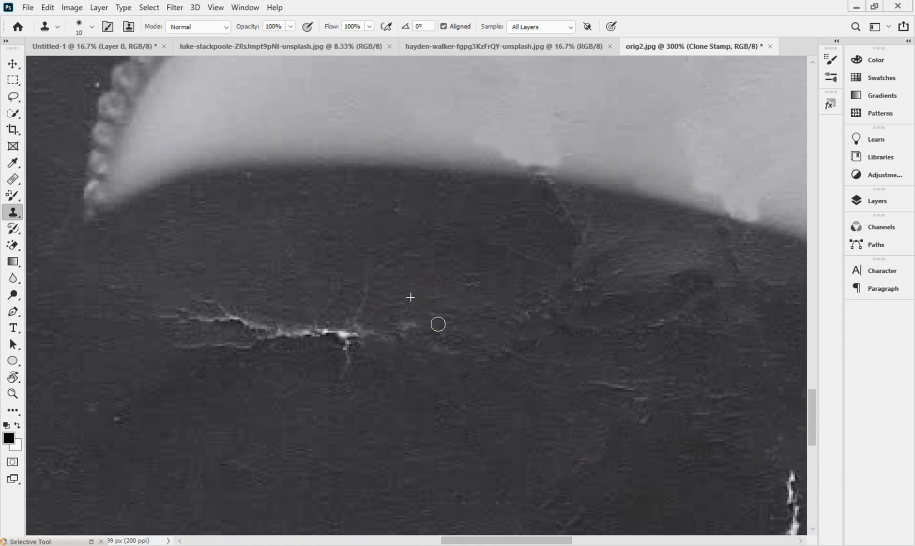
Step: Clone dark texture over the bright horizontal crack on the dress below the end of the necklace
left_click(401, 410, "alt")
left_click(419, 395, "alt")
mouse_move(434, 339)
left_mouse_down()
mouse_move(381, 344)
mouse_move(396, 331)
mouse_move(426, 339)
mouse_move(405, 358)
mouse_move(365, 336)
mouse_move(312, 331)
mouse_move(363, 327)
mouse_move(345, 380)
mouse_move(355, 351)
mouse_move(298, 329)
mouse_move(261, 340)
mouse_move(315, 331)
mouse_move(243, 332)
mouse_move(253, 319)
mouse_move(168, 322)
mouse_move(186, 320)
mouse_move(243, 347)
mouse_move(173, 338)
left_mouse_up()
left_click(384, 389, "alt")
left_click(352, 395, "alt")
left_click(314, 368, "alt")
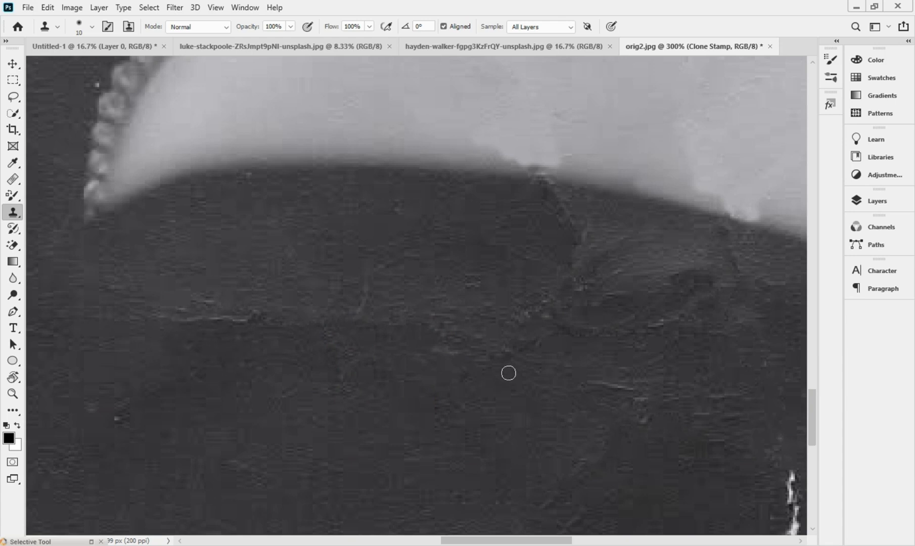
Step: Clone dark fabric over the thick white vertical crack running down to the photo's bottom edge
left_click_drag(644, 363, 326, 173)
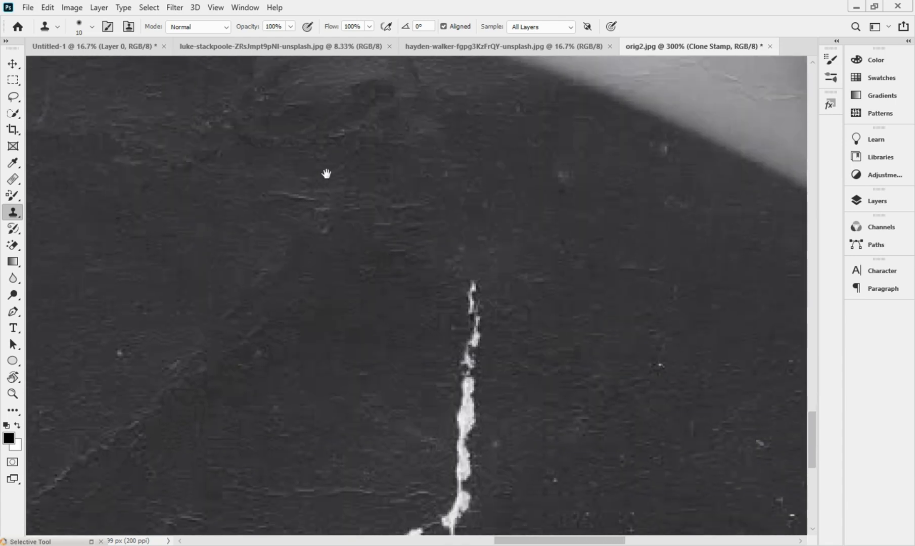
left_click_drag(549, 390, 477, 266)
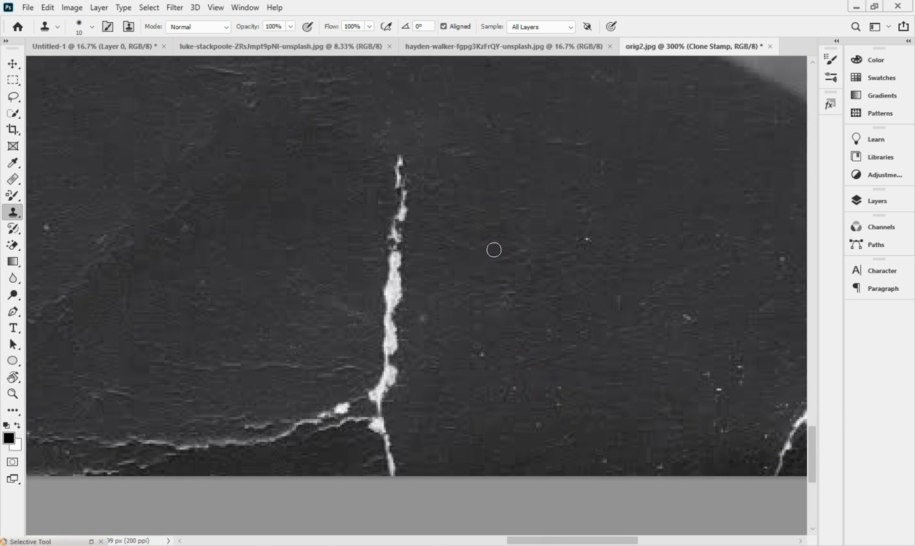
left_click(490, 240, "alt")
mouse_move(401, 151)
left_mouse_down()
mouse_move(398, 220)
mouse_move(409, 224)
mouse_move(393, 235)
mouse_move(390, 314)
mouse_move(400, 289)
mouse_move(385, 284)
mouse_move(384, 309)
left_mouse_up()
left_click(486, 287, "alt")
mouse_move(405, 346)
left_mouse_down()
mouse_move(377, 320)
mouse_move(389, 337)
mouse_move(383, 367)
mouse_move(397, 356)
mouse_move(391, 393)
mouse_move(389, 323)
mouse_move(386, 423)
mouse_move(377, 388)
mouse_move(394, 470)
left_mouse_up()
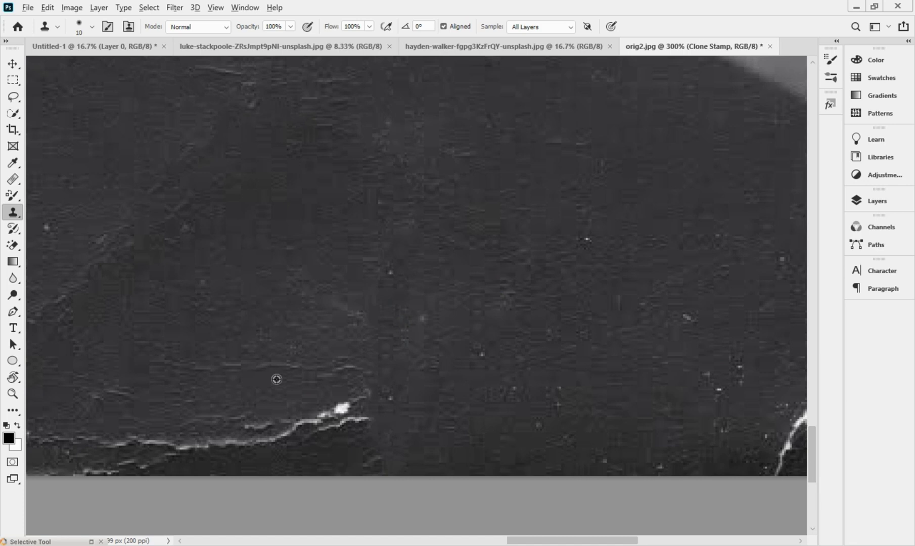
Step: Cover the horizontal white cracks branching off near the photo's bottom edge with cloned dark fabric
left_click(252, 397, "alt")
mouse_move(355, 425)
left_mouse_down()
mouse_move(317, 419)
mouse_move(361, 402)
mouse_move(366, 429)
mouse_move(376, 417)
mouse_move(333, 426)
mouse_move(375, 388)
mouse_move(261, 443)
mouse_move(268, 451)
mouse_move(233, 379)
mouse_move(274, 422)
mouse_move(229, 419)
left_mouse_up()
left_click(233, 380, "alt")
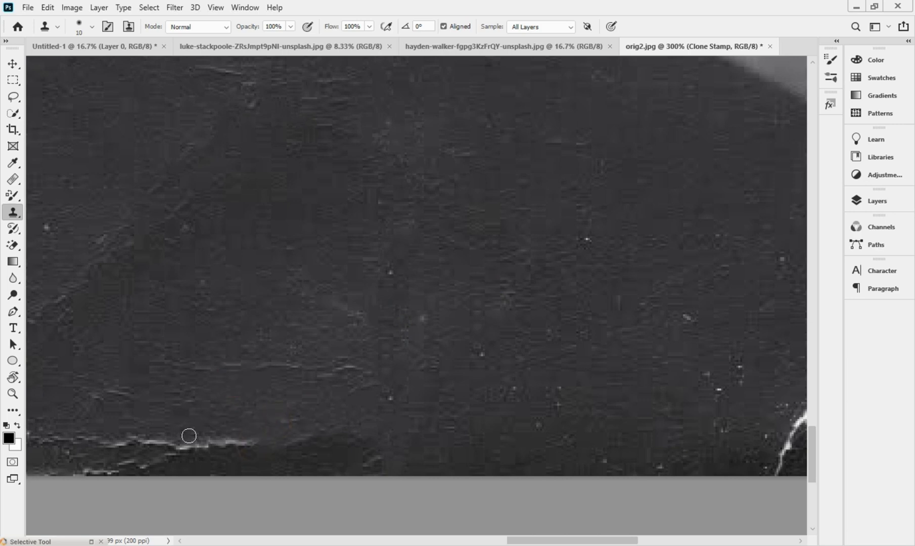
left_click(255, 392, "alt")
mouse_move(257, 433)
left_mouse_down()
mouse_move(206, 434)
mouse_move(224, 444)
mouse_move(164, 448)
mouse_move(174, 441)
mouse_move(106, 435)
left_mouse_up()
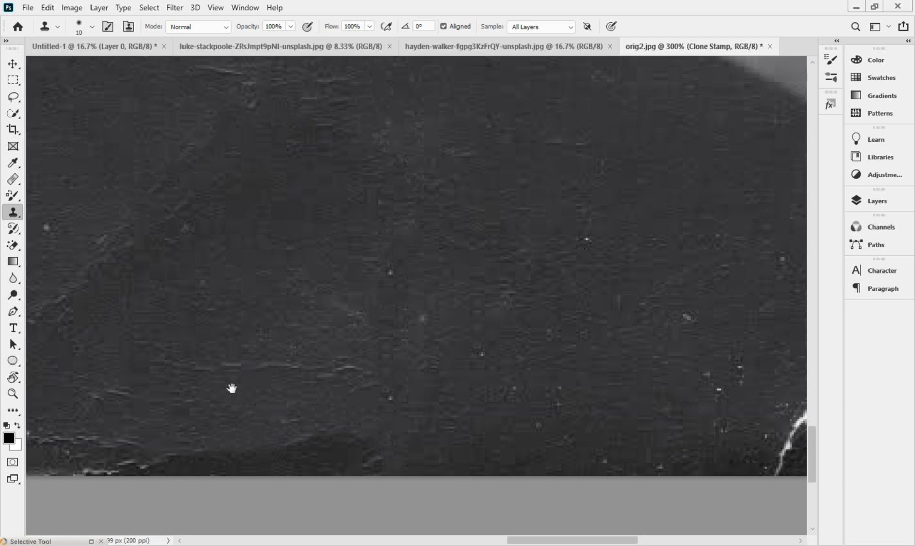
Step: Clone dark texture over the remaining cracks along the photo's bottom edge and the small white spot farther along it
left_click_drag(222, 391, 516, 292)
left_click(455, 307, "alt")
left_click_drag(443, 348, 310, 331)
mouse_move(444, 366)
left_mouse_down()
mouse_move(403, 362)
mouse_move(382, 372)
mouse_move(412, 370)
mouse_move(401, 375)
left_mouse_up()
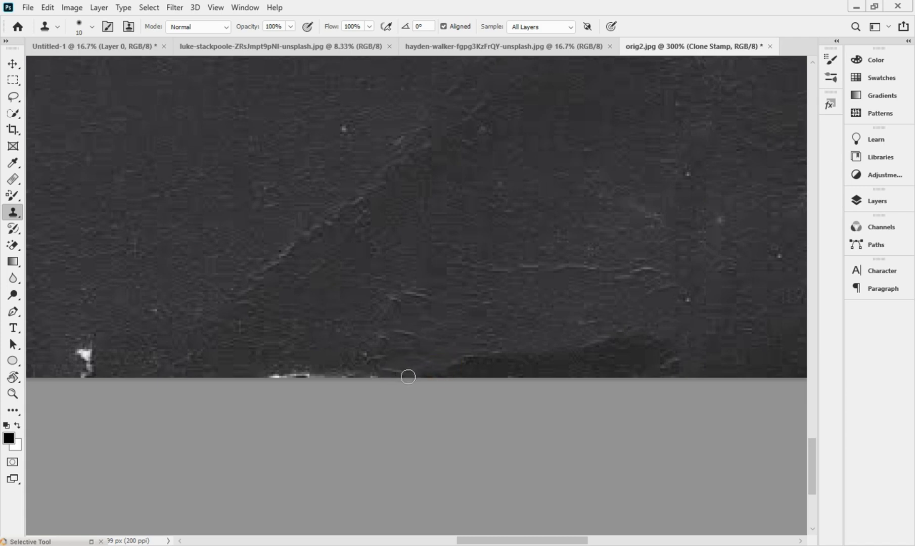
left_click(122, 304, "alt")
mouse_move(96, 343)
left_mouse_down()
mouse_move(75, 358)
mouse_move(91, 362)
mouse_move(82, 380)
left_mouse_up()
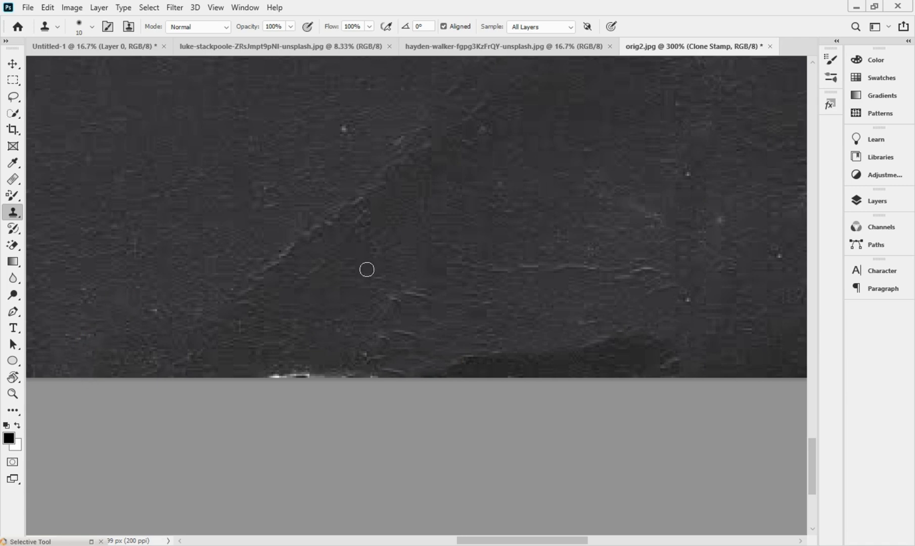
Step: Clone dark background over the white oval blotch beside the necklace at 50% zoom
key("ctrl+minus")
key("ctrl+minus")
key("ctrl+minus")
key("ctrl+minus")
key("ctrl+minus")
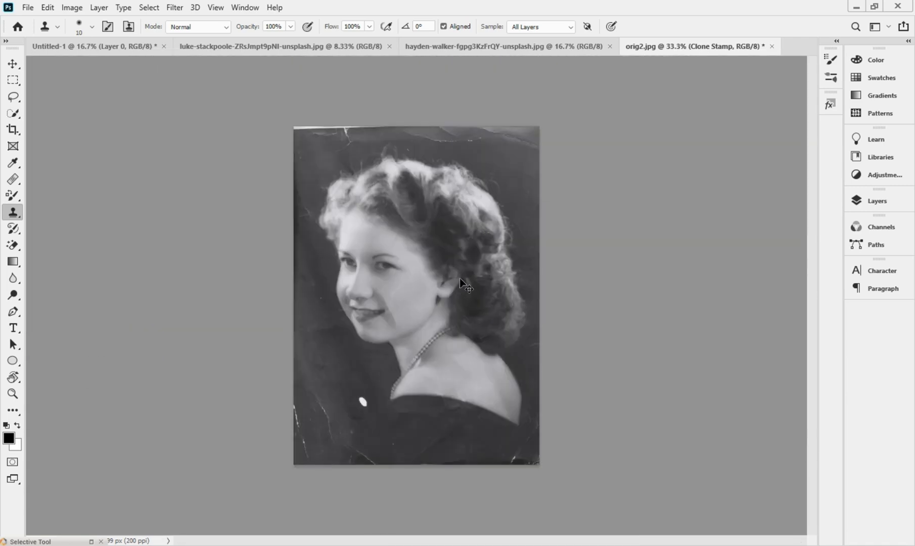
key("ctrl+plus")
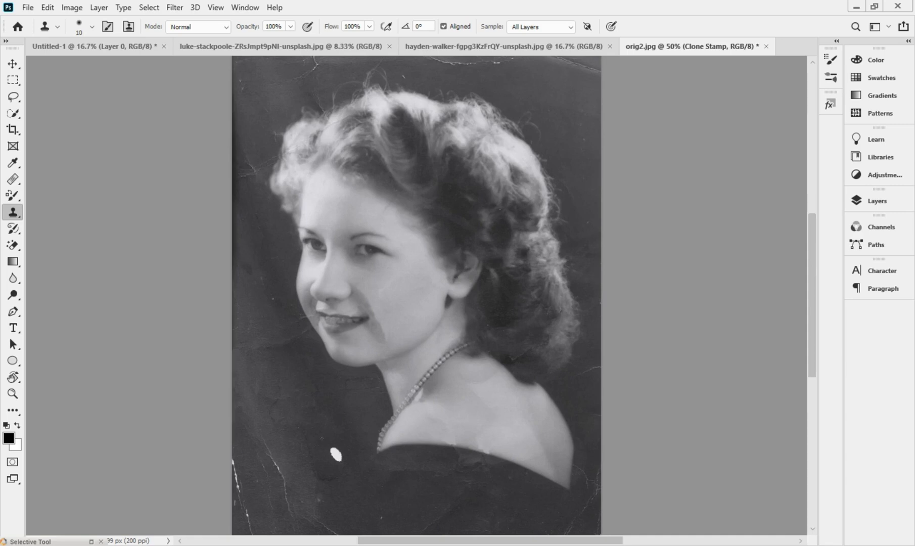
left_click(320, 444, "alt")
mouse_move(330, 451)
left_mouse_down()
mouse_move(312, 446)
mouse_move(336, 454)
left_mouse_up()
left_click(311, 446, "alt")
Step: Toggle the Clone Stamp layer's visibility off and on to compare the portrait before and after the repair
left_click(870, 203)
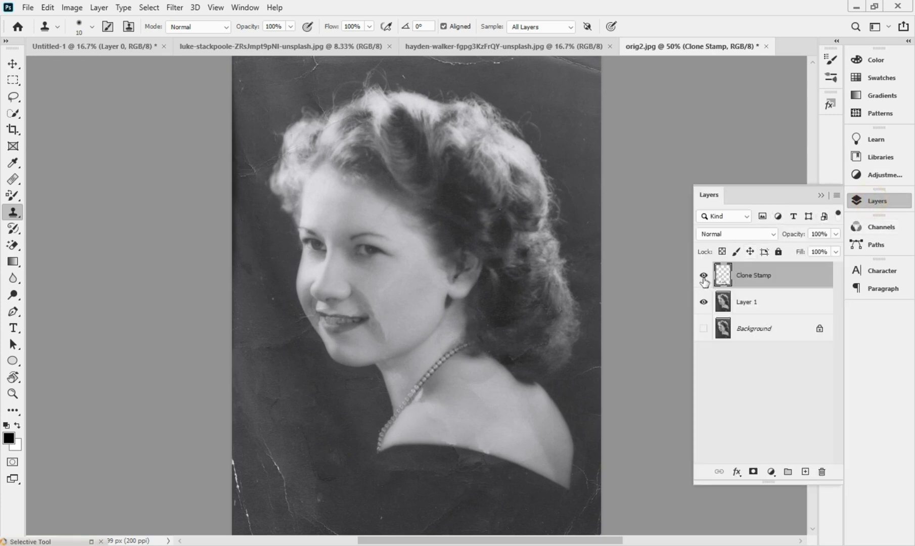
left_click(704, 275)
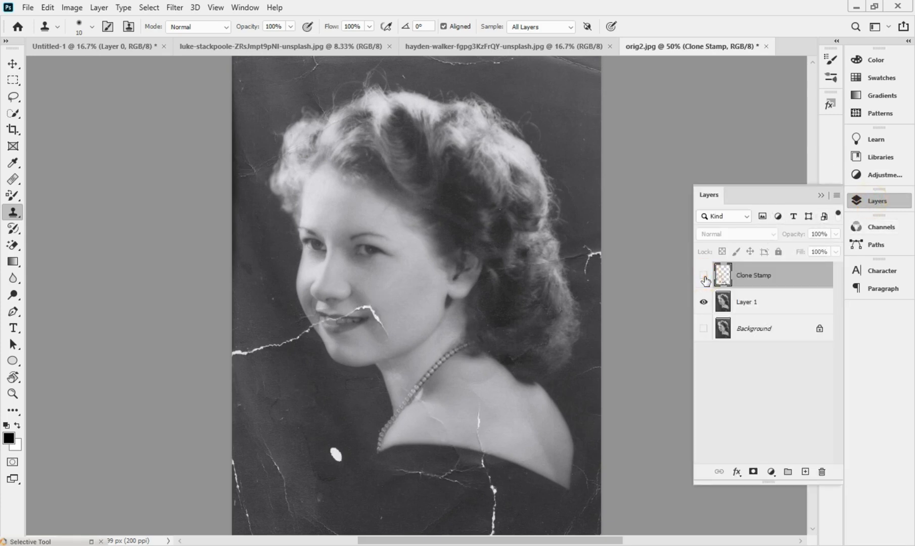
left_click(703, 275)
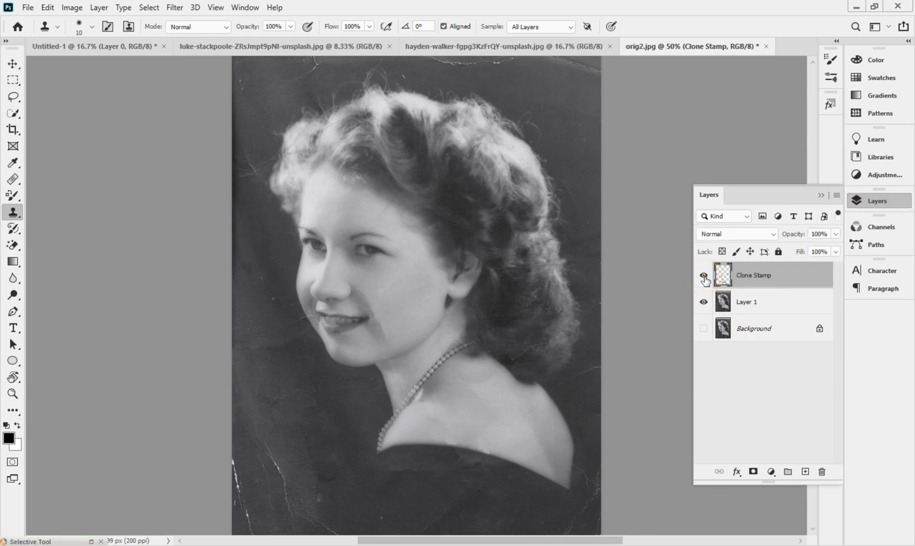